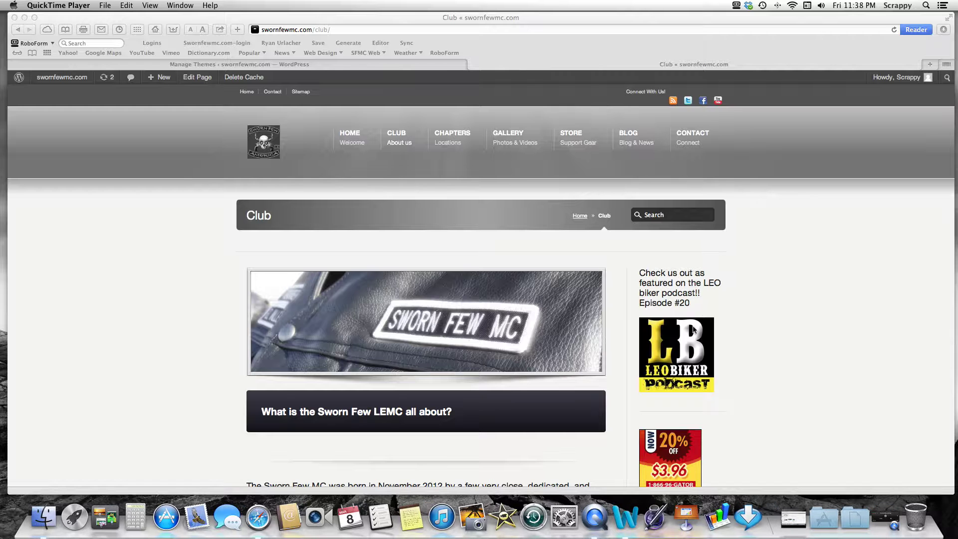
On the Manage Themes page, confirm and select the current theme's name, Karma.
{"action": "left_click", "coordinate": [19, 65]}
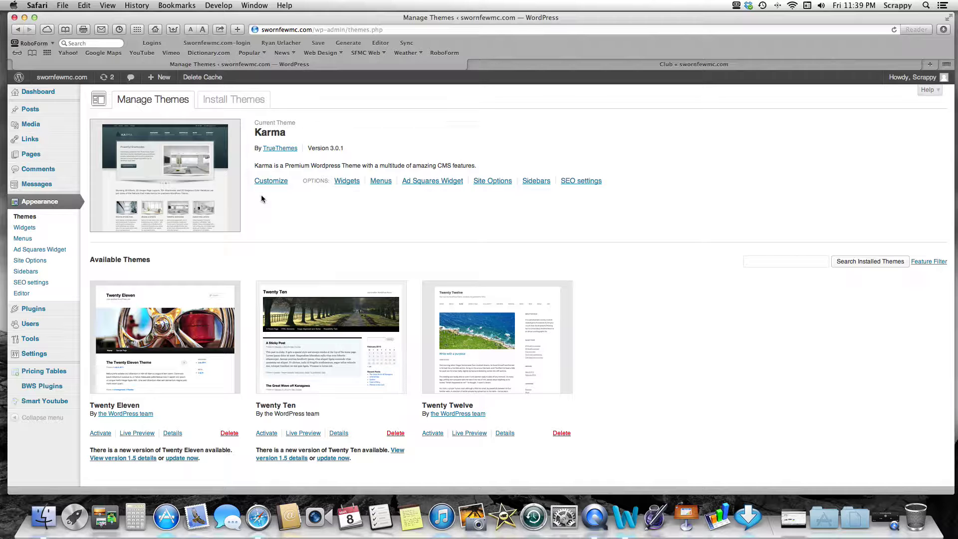
{"action": "left_click", "coordinate": [273, 133]}
{"action": "double_click", "coordinate": [273, 132]}
Look over the live Club page, then go back to Manage Themes.
{"action": "left_click", "coordinate": [562, 66]}
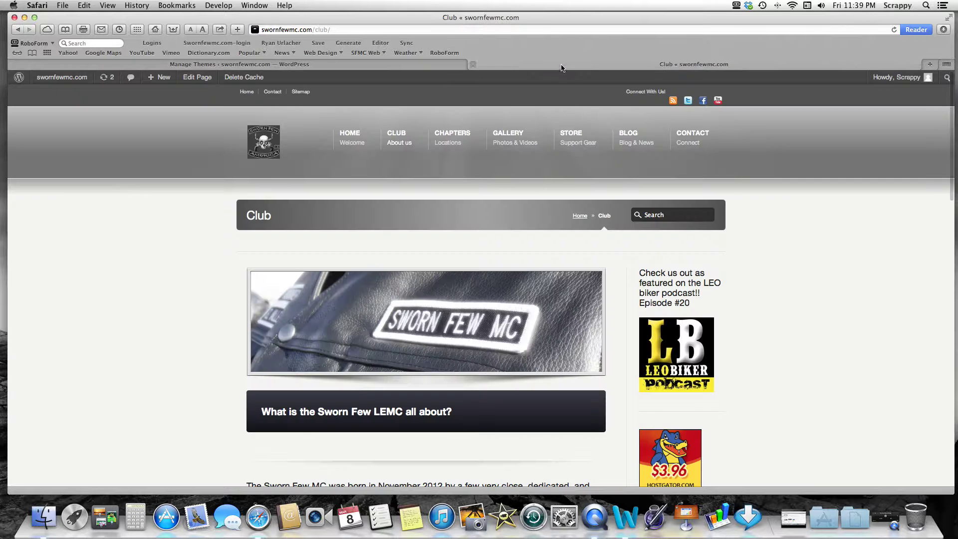
{"action": "scroll", "coordinate": [233, 235], "scroll_direction": "down", "scroll_amount": 5}
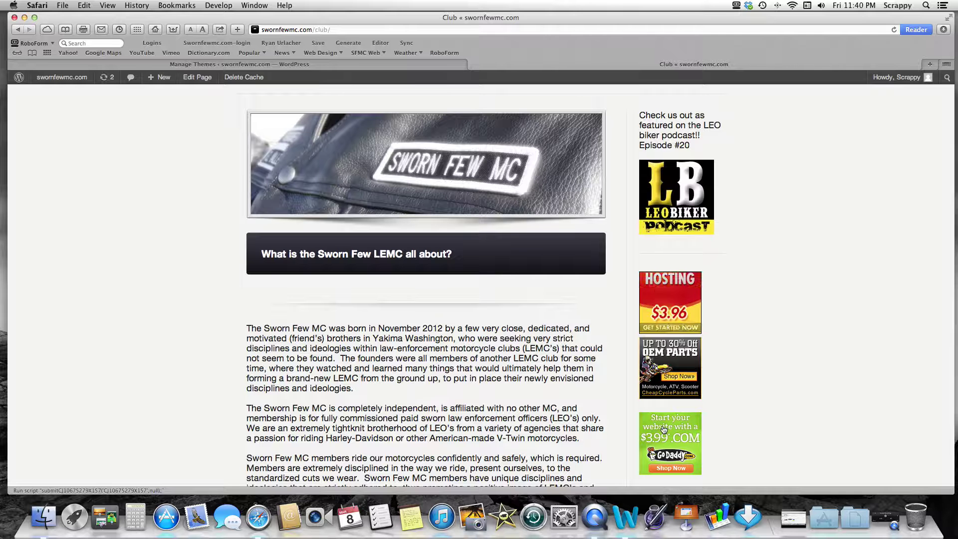
{"action": "scroll", "coordinate": [663, 429], "scroll_direction": "up", "scroll_amount": 5}
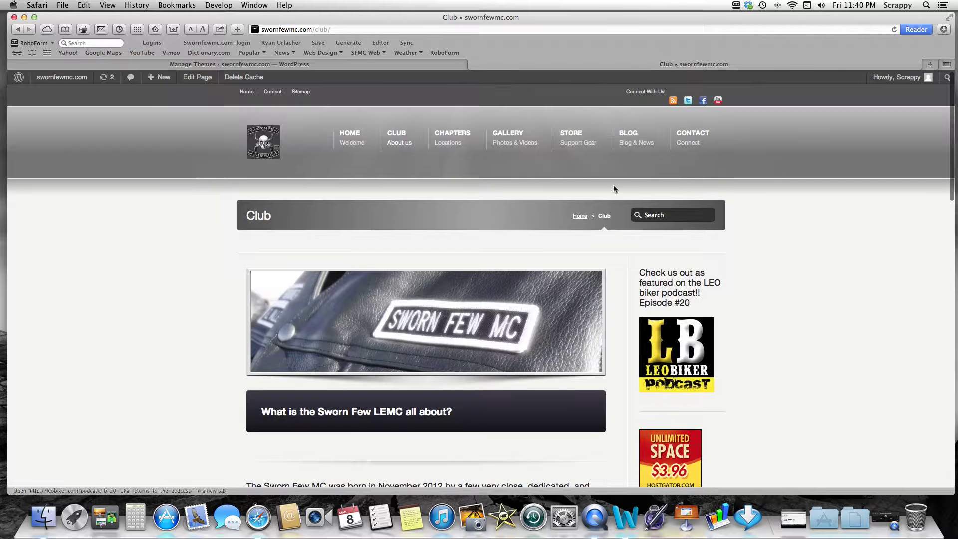
{"action": "left_click", "coordinate": [432, 65]}
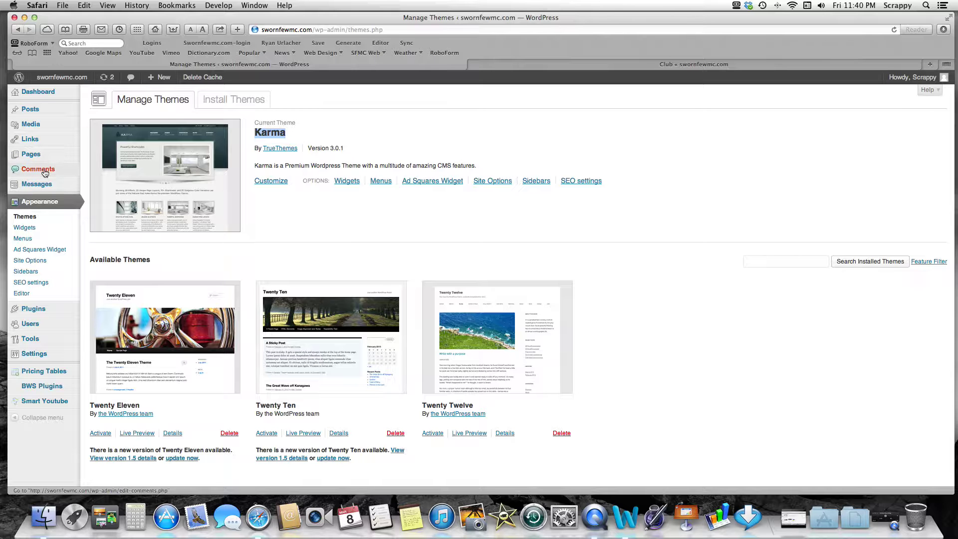
Scroll through the full Club page again before returning to the Manage Themes admin page.
{"action": "left_click", "coordinate": [571, 67]}
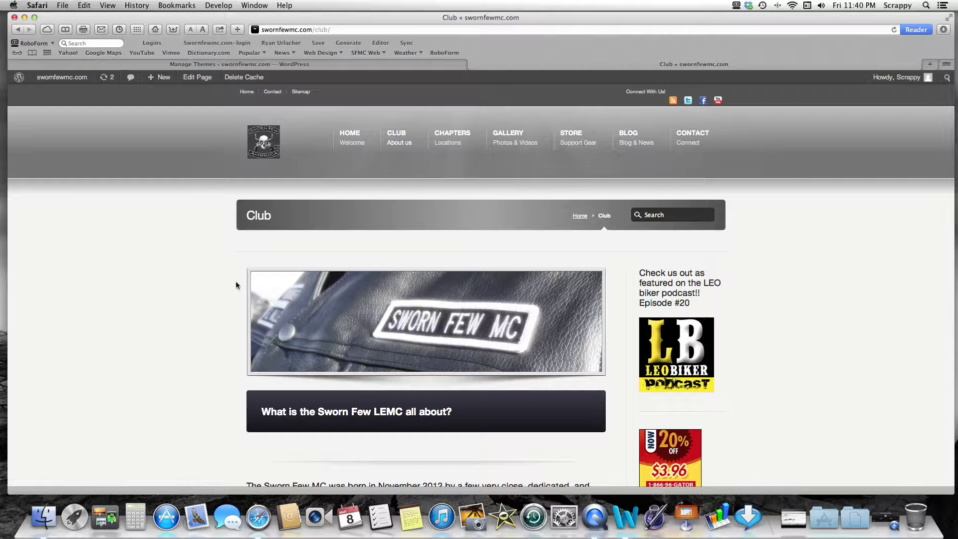
{"action": "scroll", "coordinate": [236, 282], "scroll_direction": "down", "scroll_amount": 1}
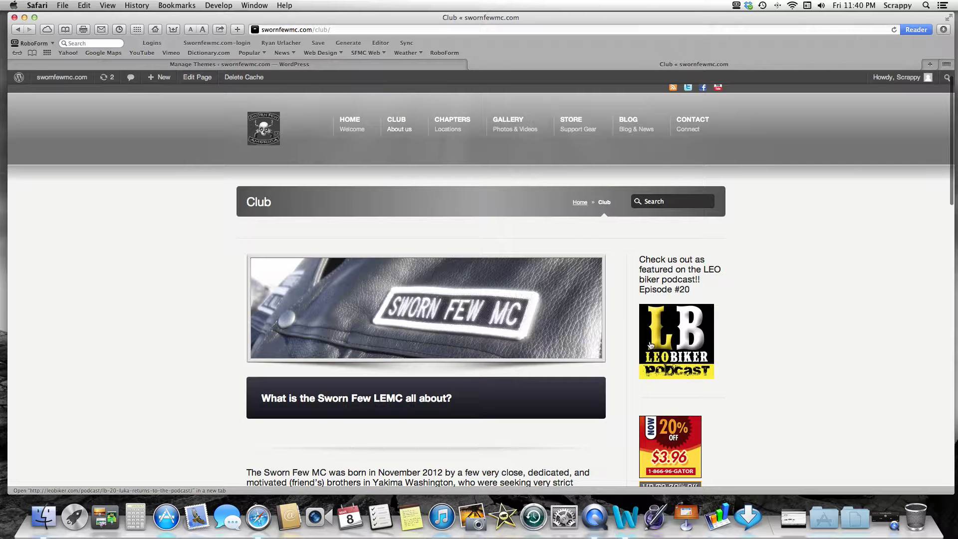
{"action": "scroll", "coordinate": [707, 406], "scroll_direction": "down", "scroll_amount": 1}
{"action": "scroll", "coordinate": [708, 407], "scroll_direction": "down", "scroll_amount": 10}
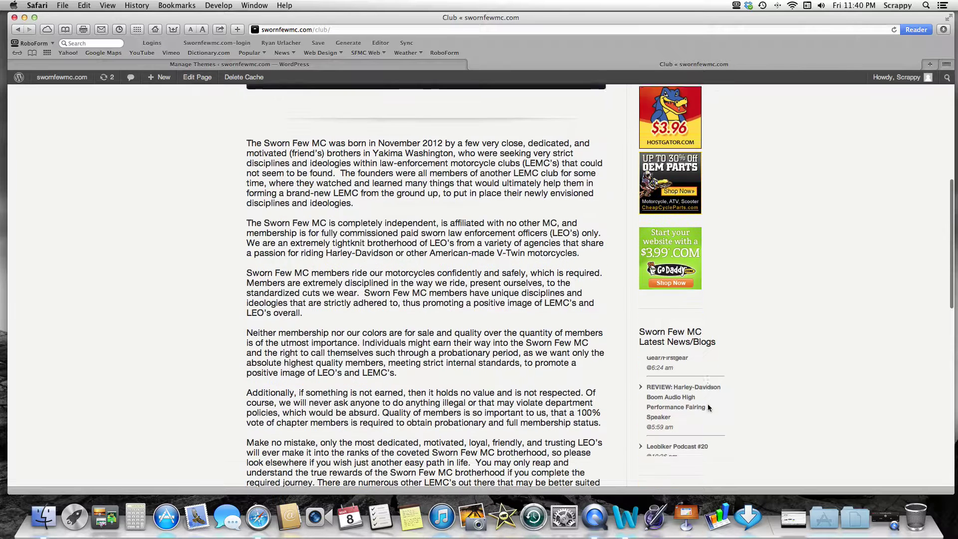
{"action": "scroll", "coordinate": [708, 408], "scroll_direction": "down", "scroll_amount": 5}
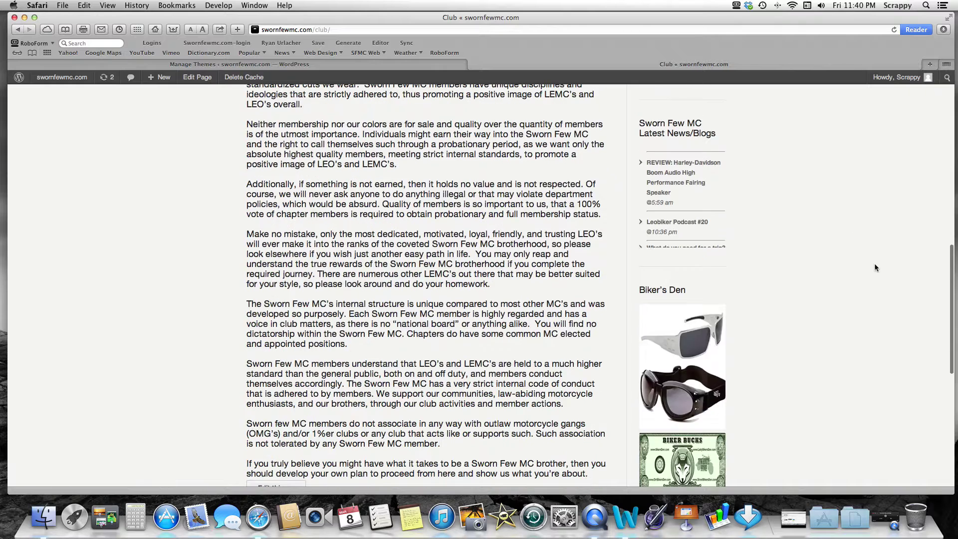
{"action": "scroll", "coordinate": [761, 228], "scroll_direction": "up", "scroll_amount": 5}
{"action": "scroll", "coordinate": [761, 232], "scroll_direction": "down", "scroll_amount": 5}
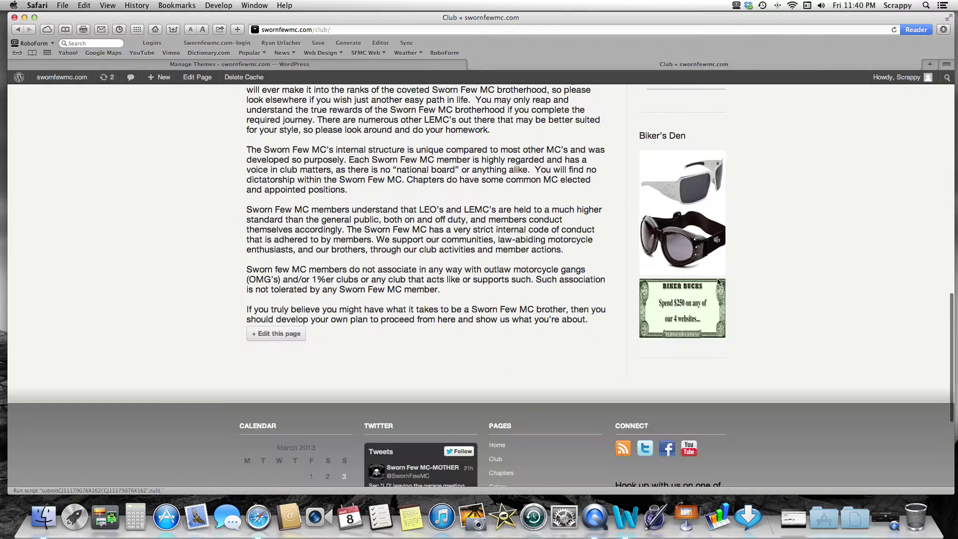
{"action": "scroll", "coordinate": [763, 276], "scroll_direction": "up", "scroll_amount": 5}
{"action": "scroll", "coordinate": [762, 276], "scroll_direction": "up", "scroll_amount": 6}
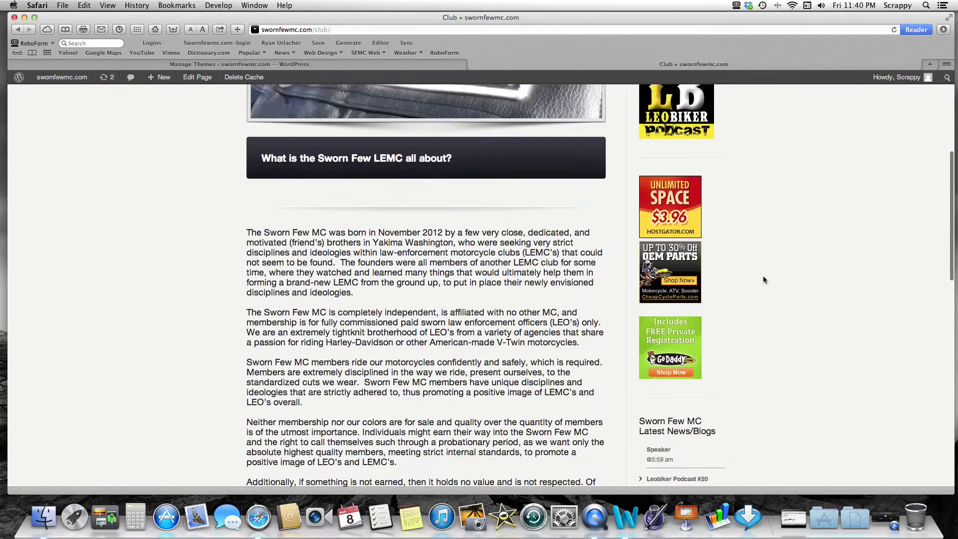
{"action": "left_click", "coordinate": [233, 65]}
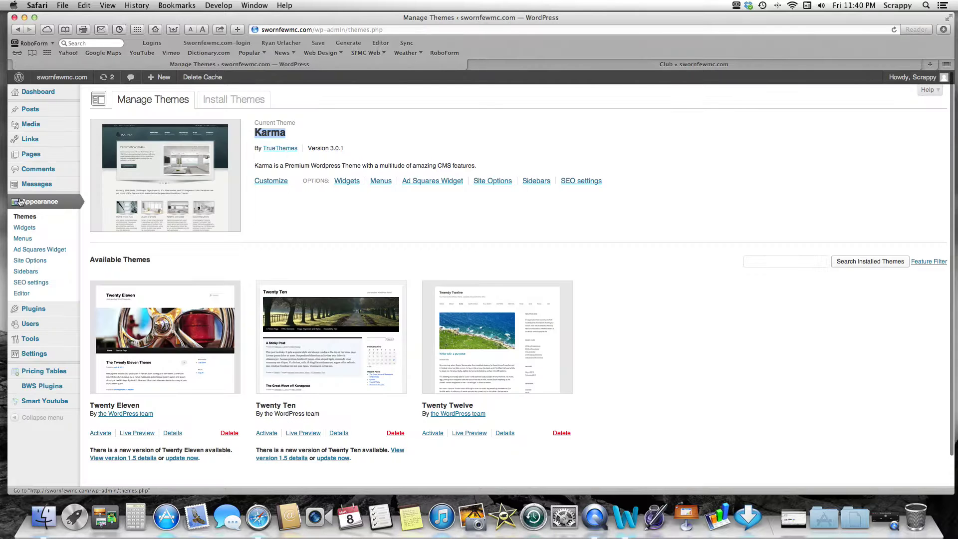
Open the Club page in the editor, glancing at the live page along the way.
{"action": "left_click", "coordinate": [33, 159]}
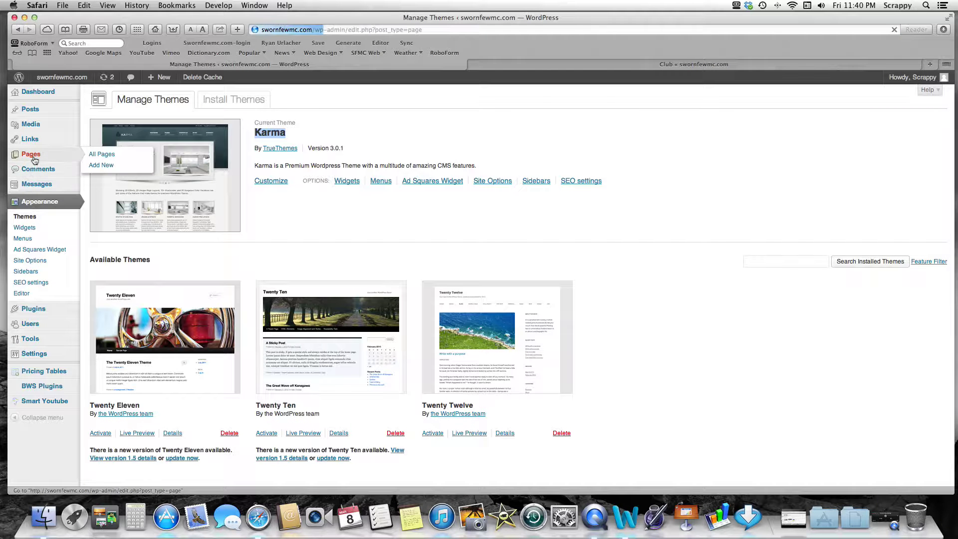
{"action": "left_click", "coordinate": [114, 307]}
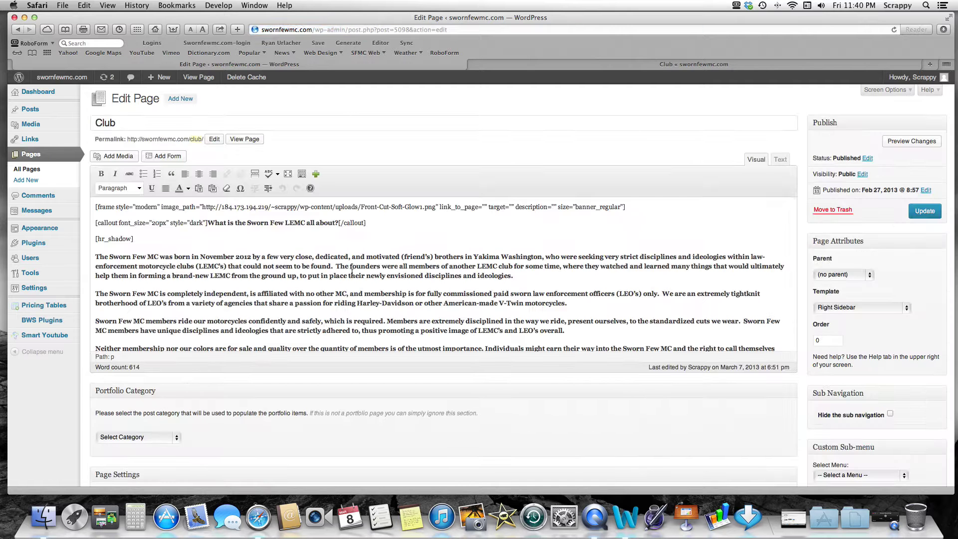
{"action": "left_click", "coordinate": [549, 63]}
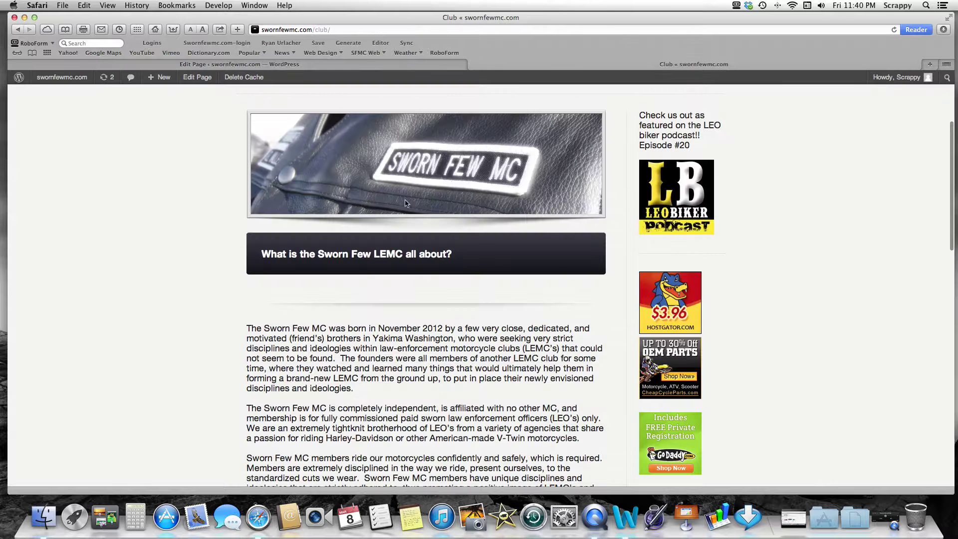
{"action": "left_click", "coordinate": [428, 68]}
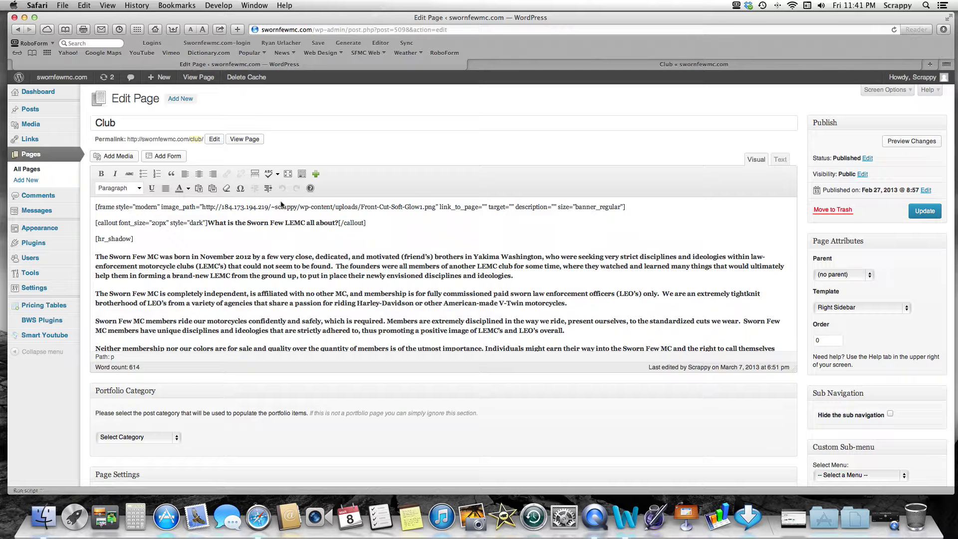
Leave the Club page template on Right Sidebar and go to Appearance > Sidebars.
{"action": "left_click", "coordinate": [907, 310]}
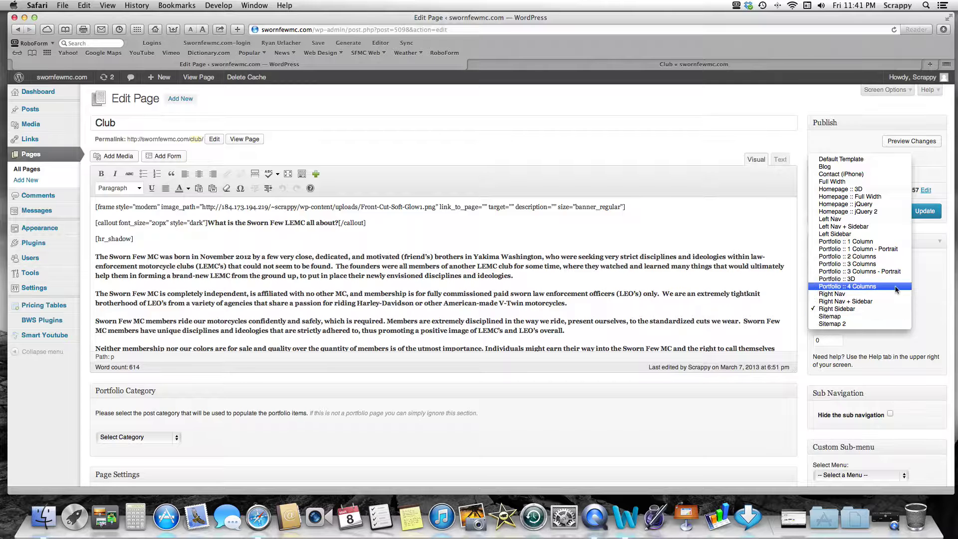
{"action": "left_click", "coordinate": [894, 309]}
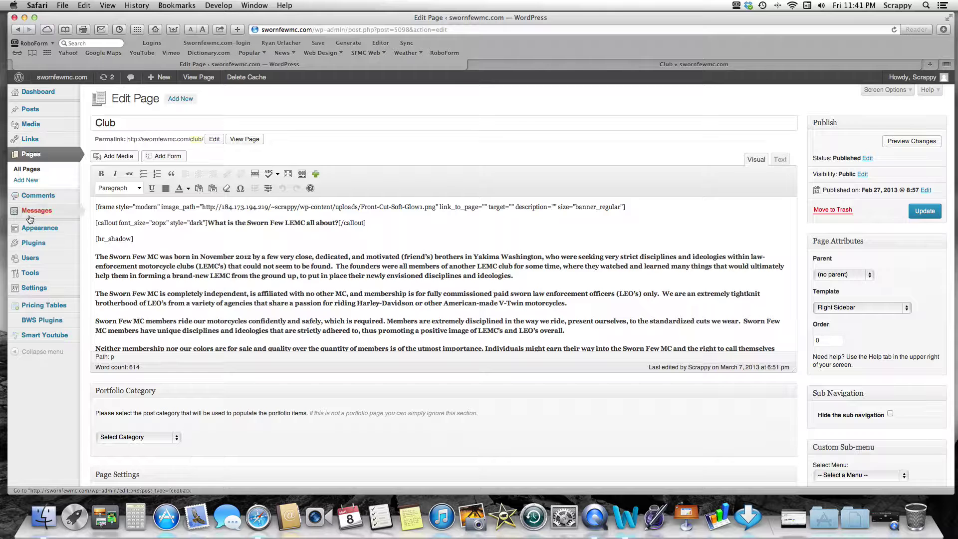
{"action": "mouse_move", "coordinate": [32, 228]}
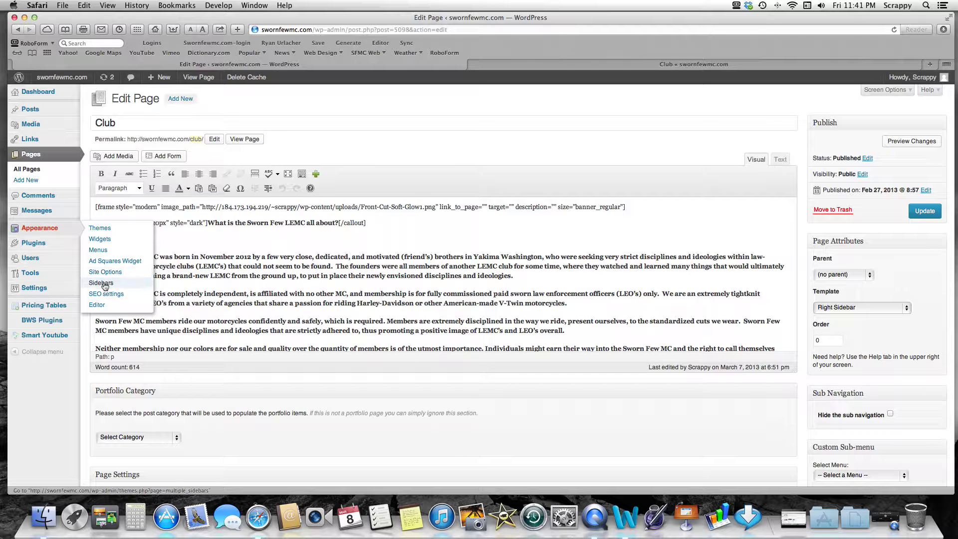
{"action": "left_click", "coordinate": [105, 285]}
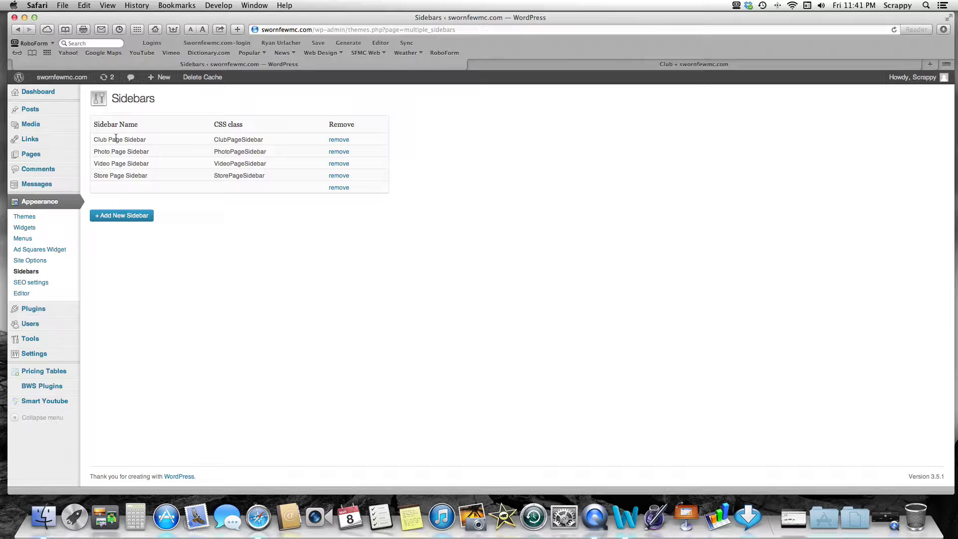
Zoom in and cancel an Add New Sidebar prompt, dismissing the duplicate-name warning.
{"action": "key", "text": "super+plus"}
{"action": "key", "text": "super+plus"}
{"action": "key", "text": "super+plus"}
{"action": "key", "text": "super+plus"}
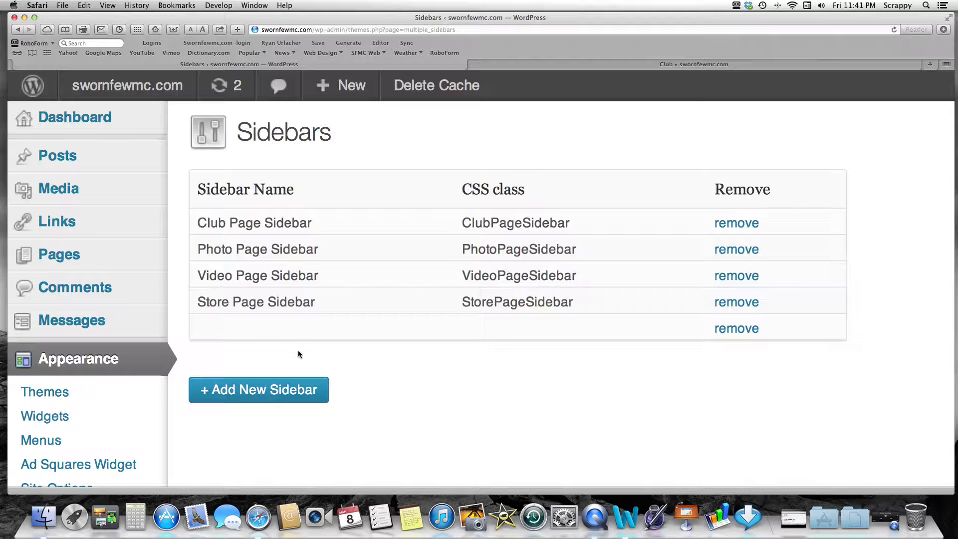
{"action": "left_click", "coordinate": [282, 389]}
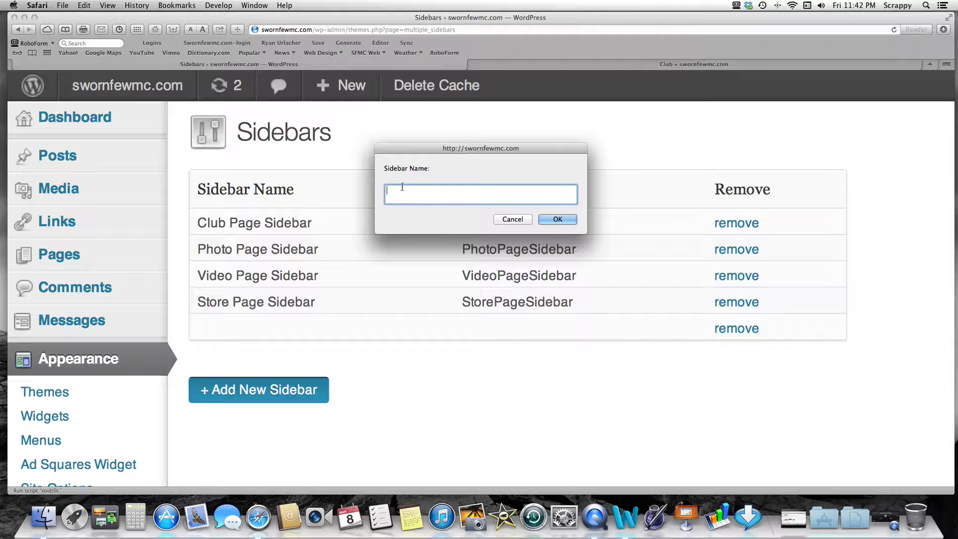
{"action": "left_click", "coordinate": [523, 218]}
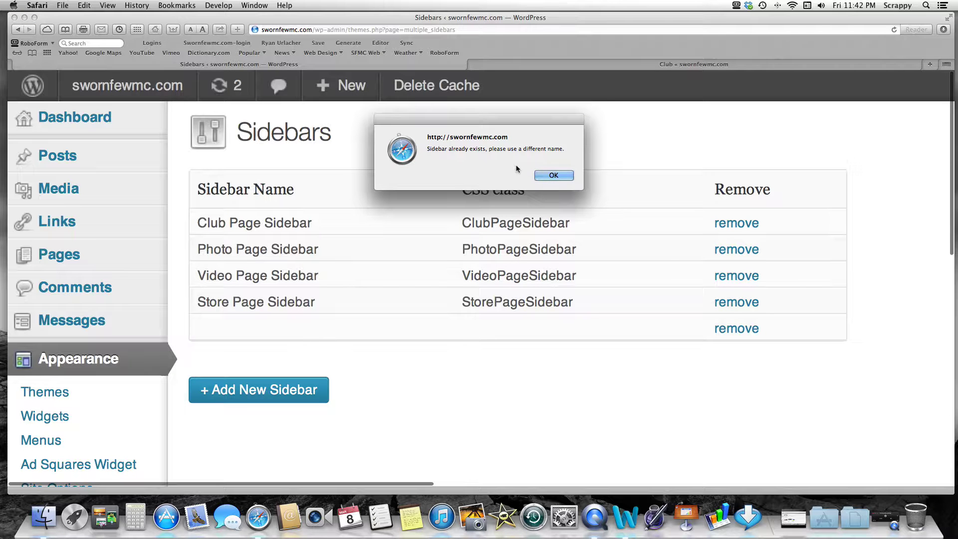
{"action": "left_click", "coordinate": [548, 175]}
Cancel a second new-sidebar prompt, then delete the blank unnamed sidebar row and confirm.
{"action": "scroll", "coordinate": [441, 264], "scroll_direction": "down", "scroll_amount": 5}
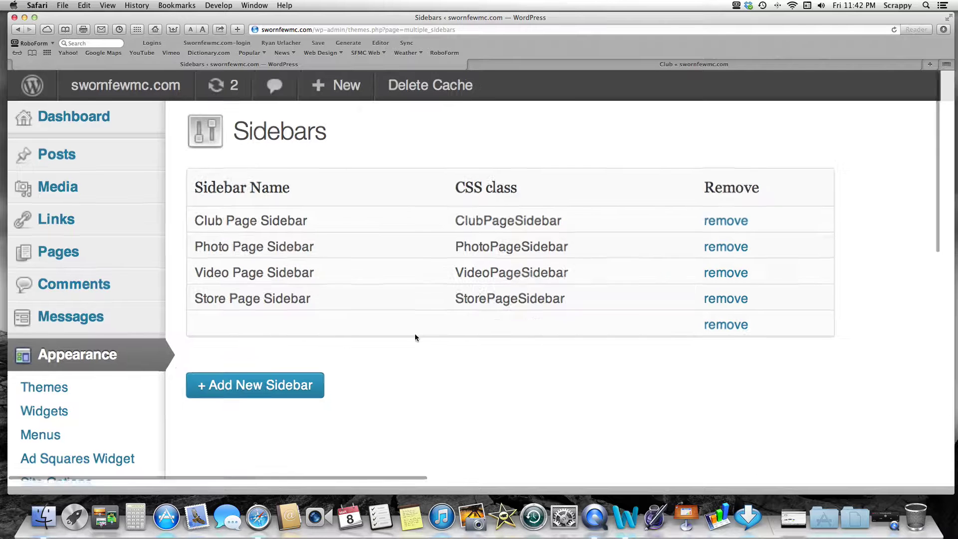
{"action": "left_click", "coordinate": [124, 215]}
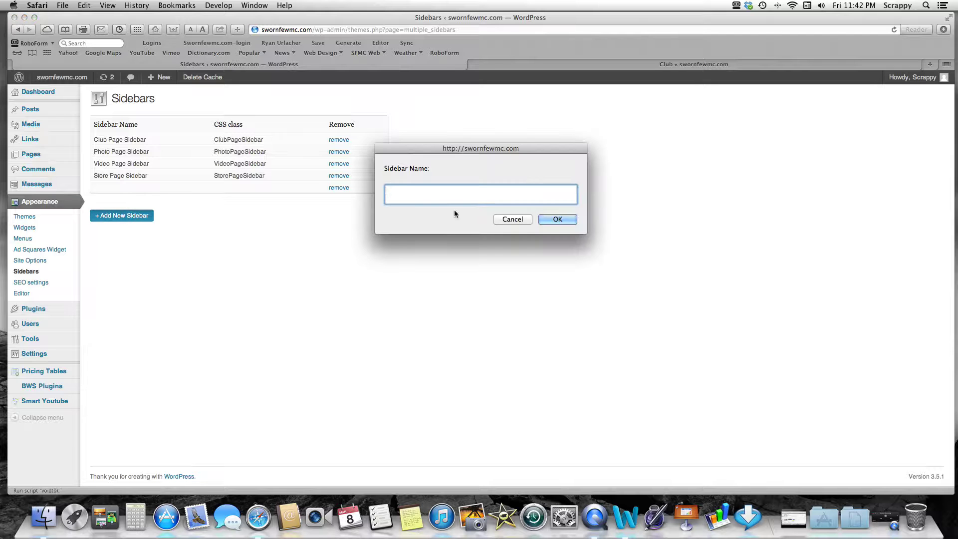
{"action": "left_click", "coordinate": [519, 222]}
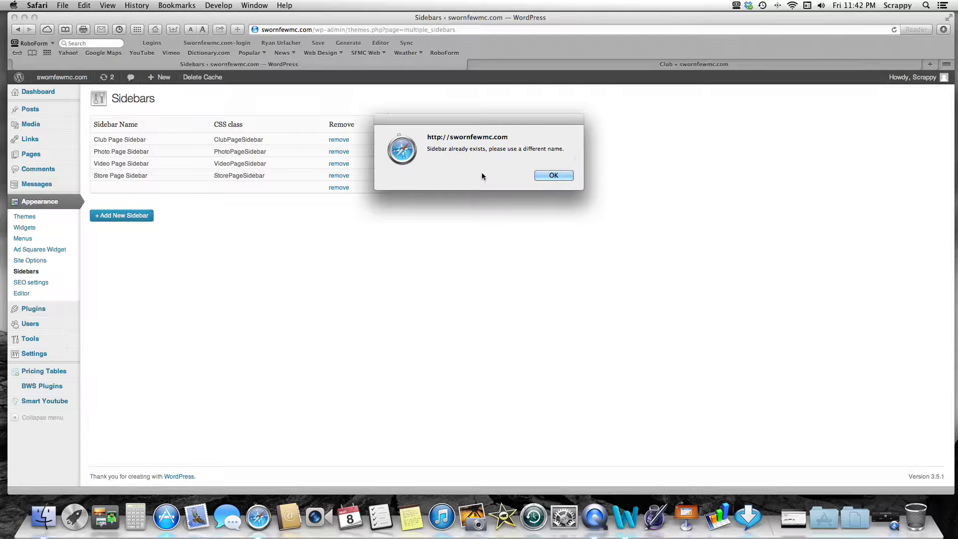
{"action": "left_click", "coordinate": [552, 175]}
{"action": "left_click", "coordinate": [334, 189]}
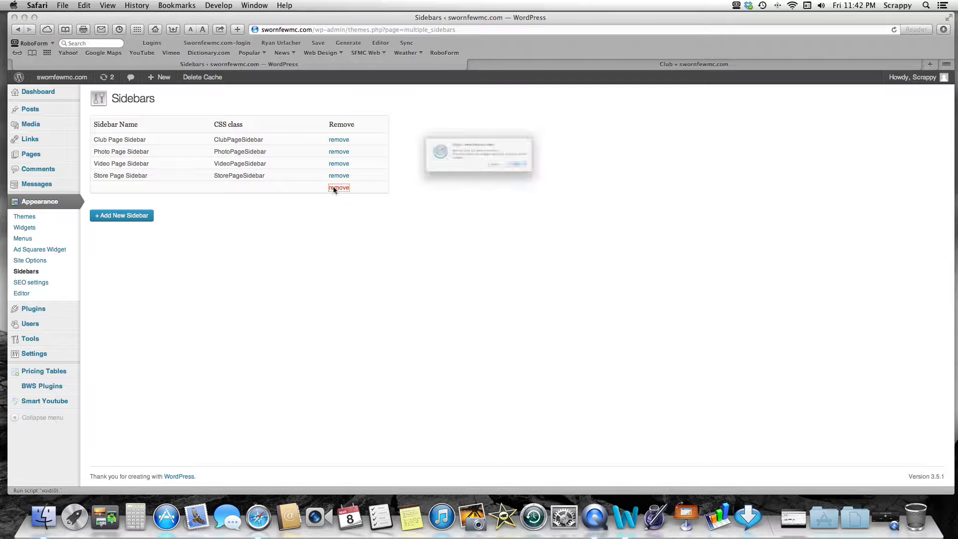
{"action": "left_click", "coordinate": [543, 176]}
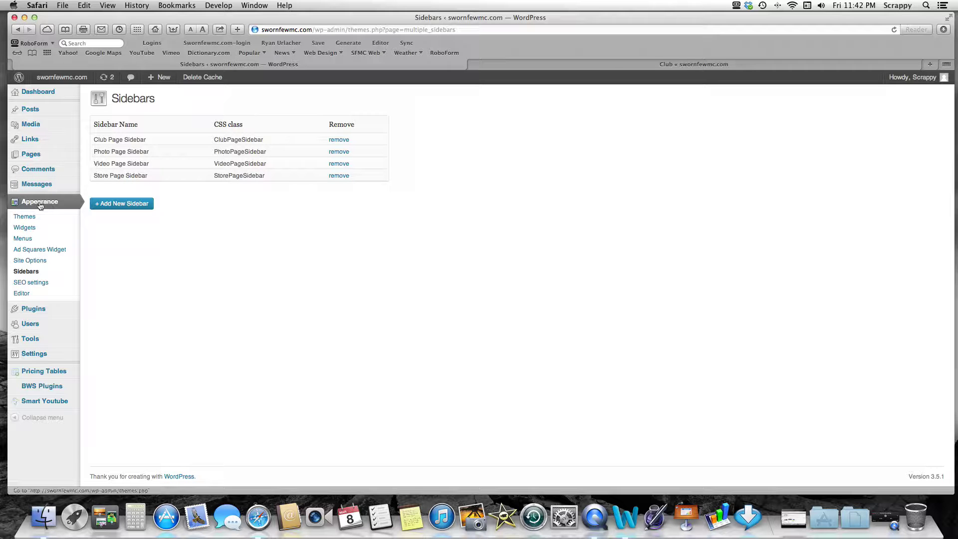
Open the Club page from the Pages list for editing.
{"action": "mouse_move", "coordinate": [40, 161]}
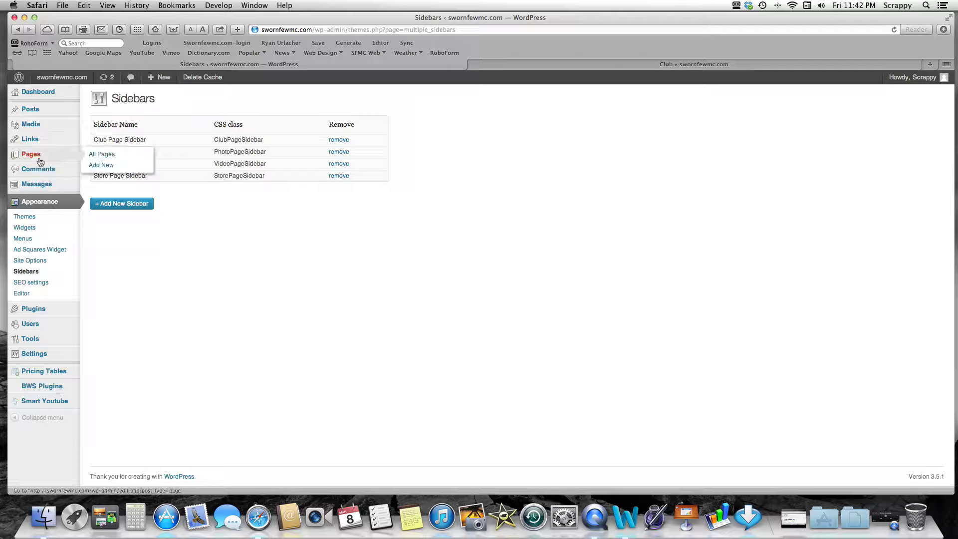
{"action": "left_click", "coordinate": [90, 156]}
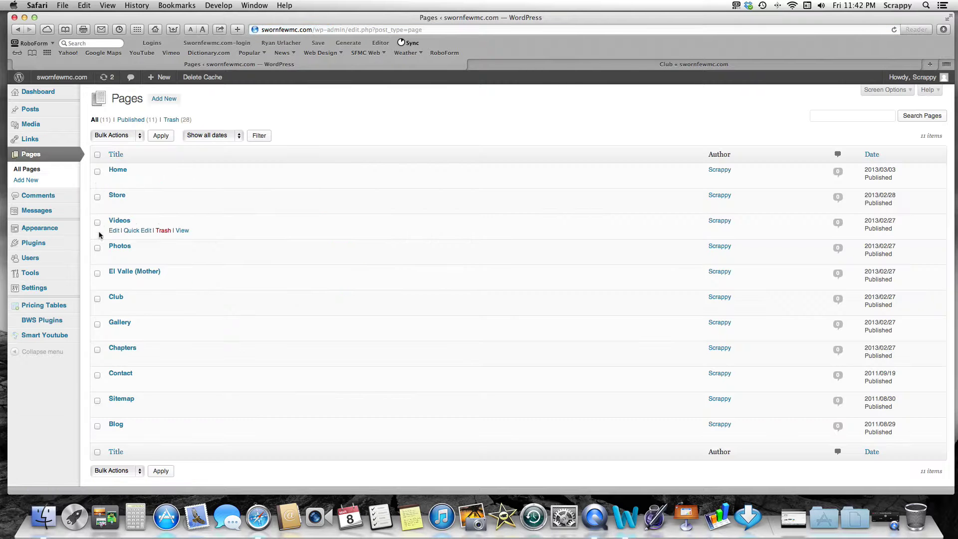
{"action": "left_click", "coordinate": [115, 308]}
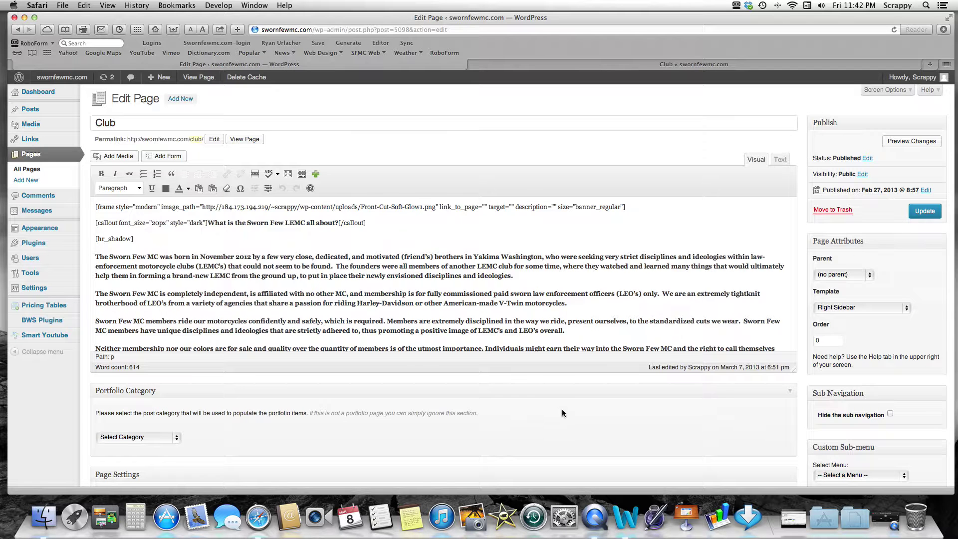
Set the Club page's Sidebar box to Club Page Sidebar and reset the zoom.
{"action": "scroll", "coordinate": [563, 412], "scroll_direction": "down", "scroll_amount": 5}
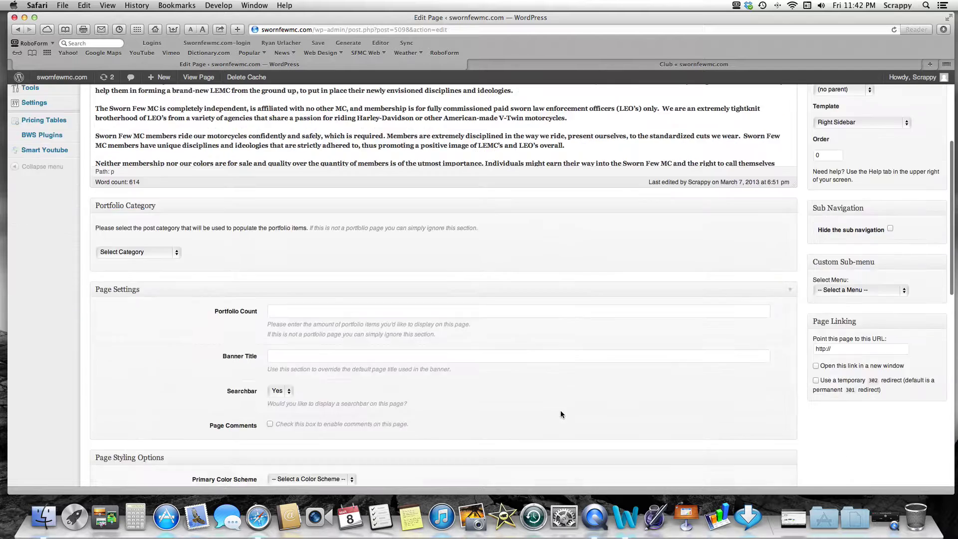
{"action": "scroll", "coordinate": [561, 411], "scroll_direction": "down", "scroll_amount": 6}
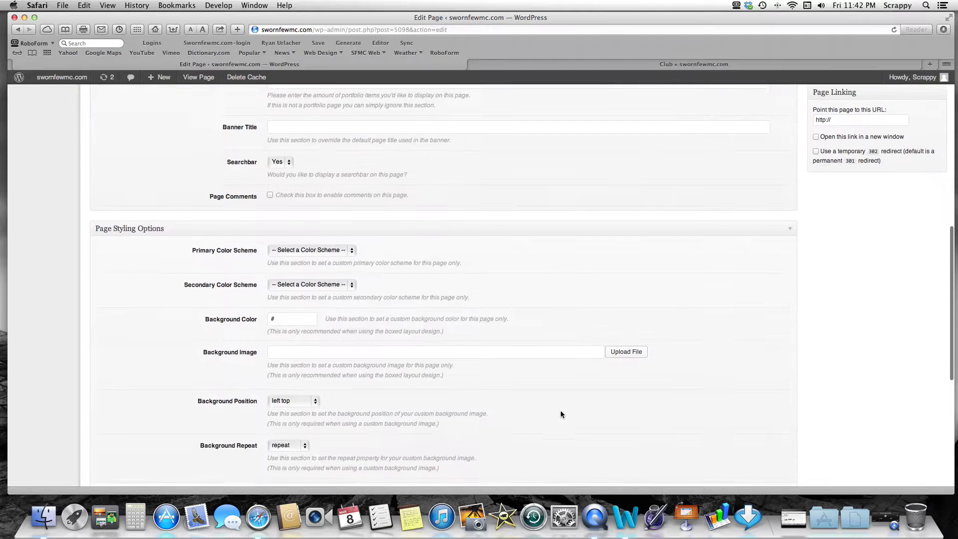
{"action": "scroll", "coordinate": [560, 414], "scroll_direction": "down", "scroll_amount": 6}
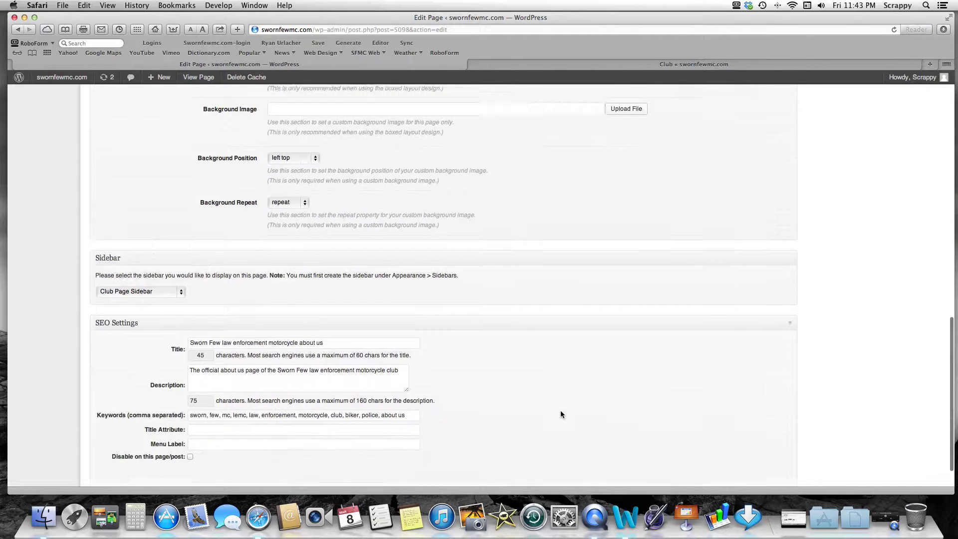
{"action": "scroll", "coordinate": [560, 410], "scroll_direction": "down", "scroll_amount": 1}
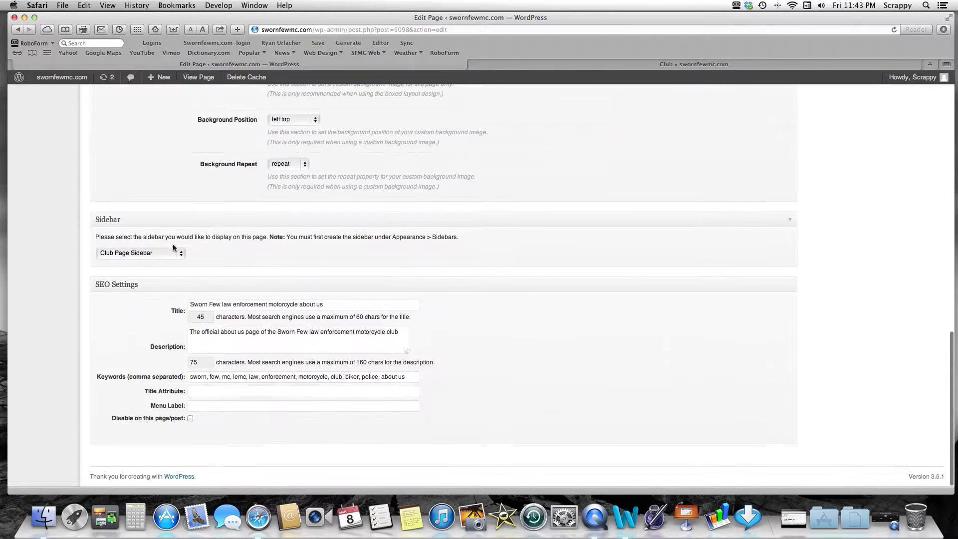
{"action": "scroll", "coordinate": [195, 239], "scroll_direction": "up", "scroll_amount": 3}
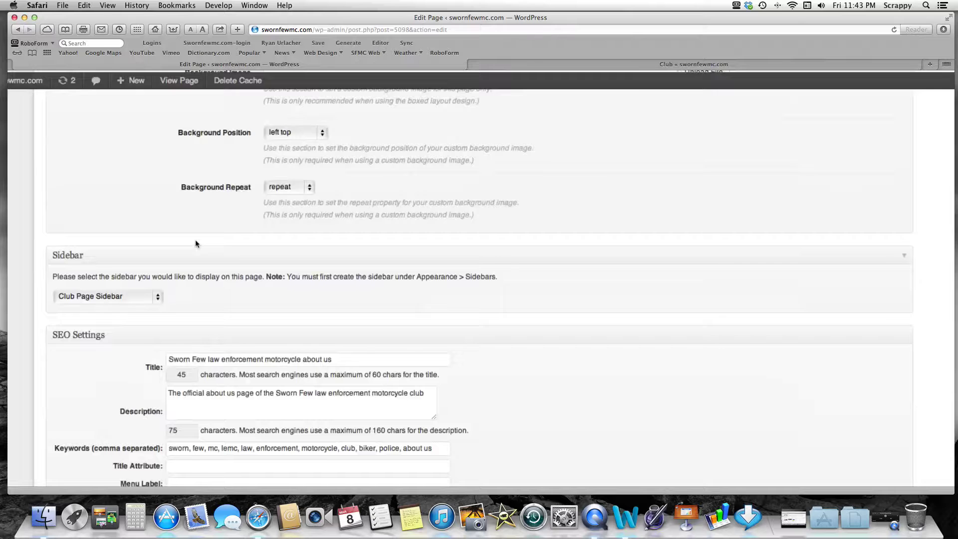
{"action": "left_click", "coordinate": [157, 300]}
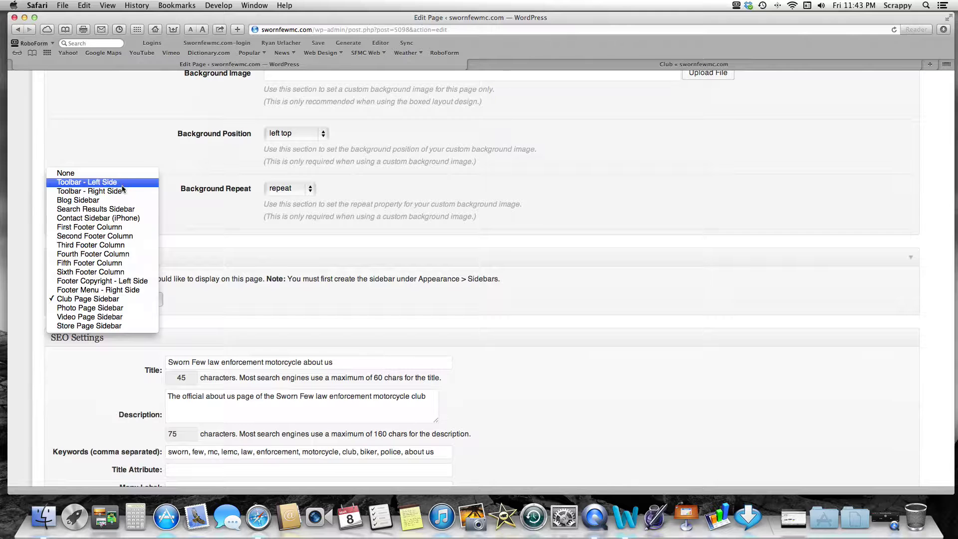
{"action": "left_click", "coordinate": [120, 299]}
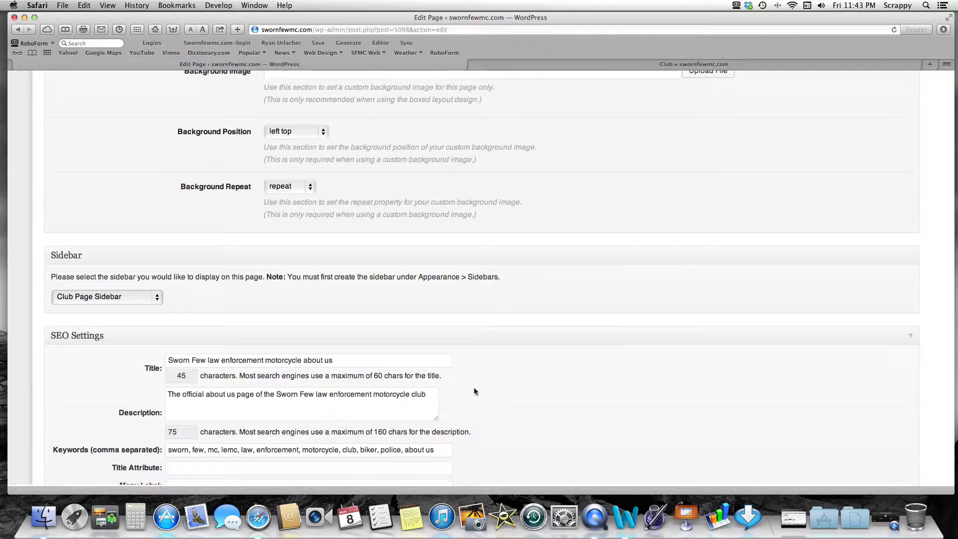
{"action": "key", "text": "super+minus"}
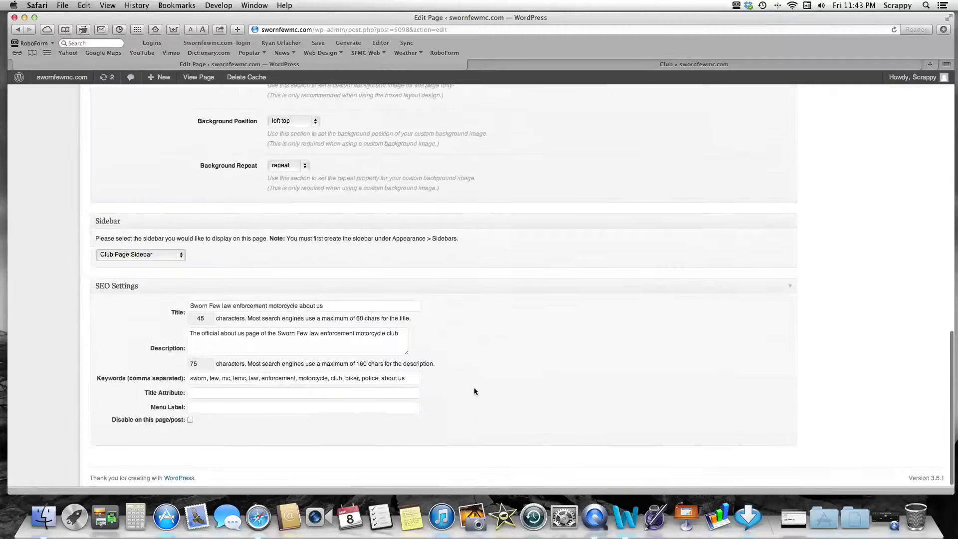
{"action": "scroll", "coordinate": [474, 391], "scroll_direction": "up", "scroll_amount": 15}
{"action": "scroll", "coordinate": [475, 391], "scroll_direction": "up", "scroll_amount": 5}
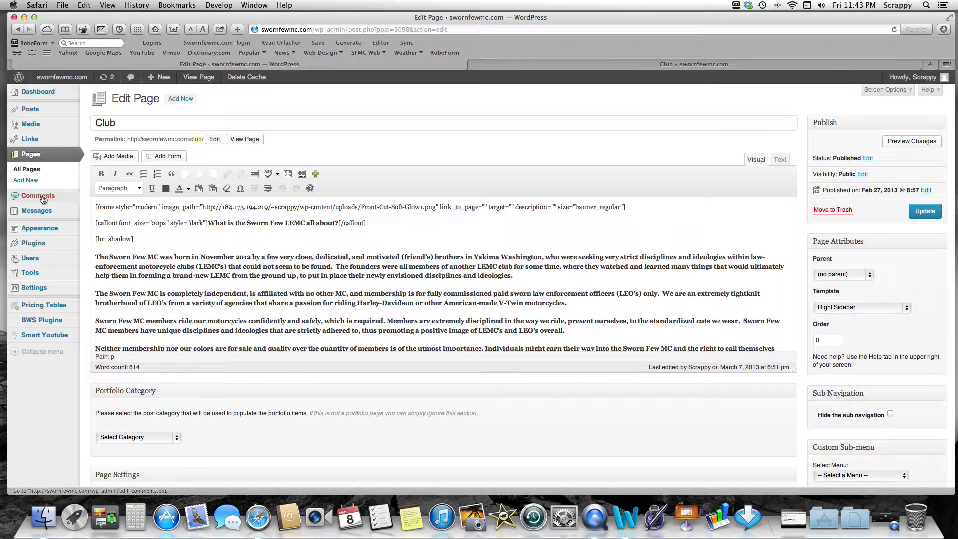
Open Appearance > Widgets and expand the Club Page Sidebar panel.
{"action": "mouse_move", "coordinate": [44, 230]}
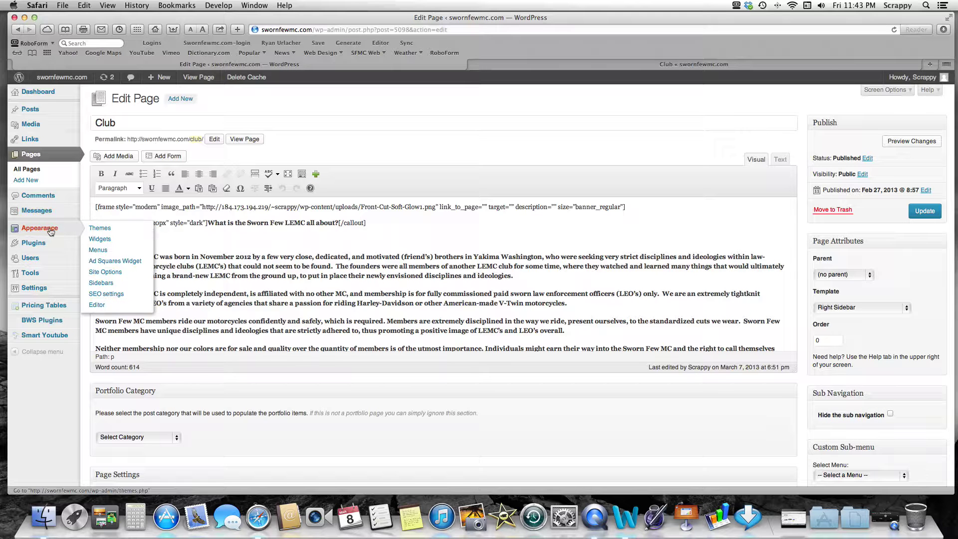
{"action": "left_click", "coordinate": [100, 240]}
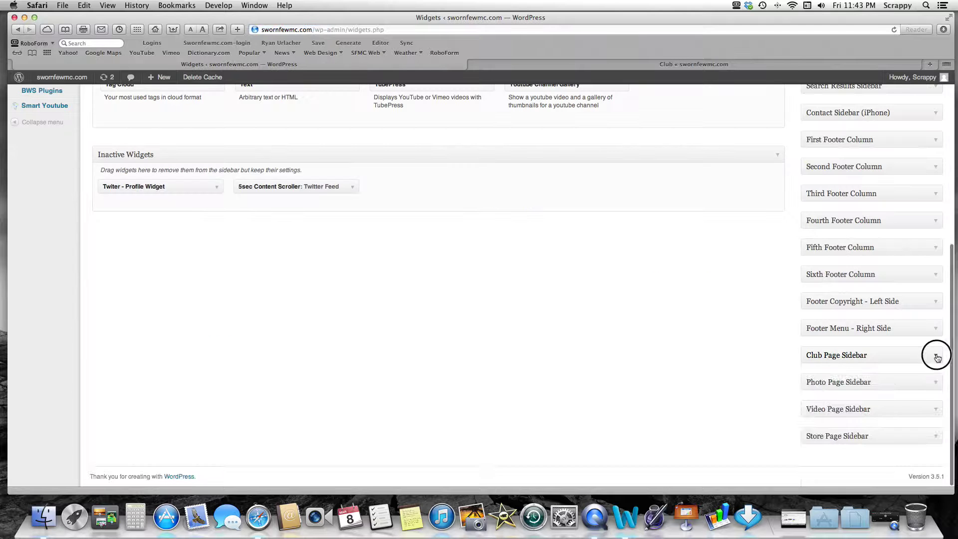
{"action": "left_click", "coordinate": [935, 356]}
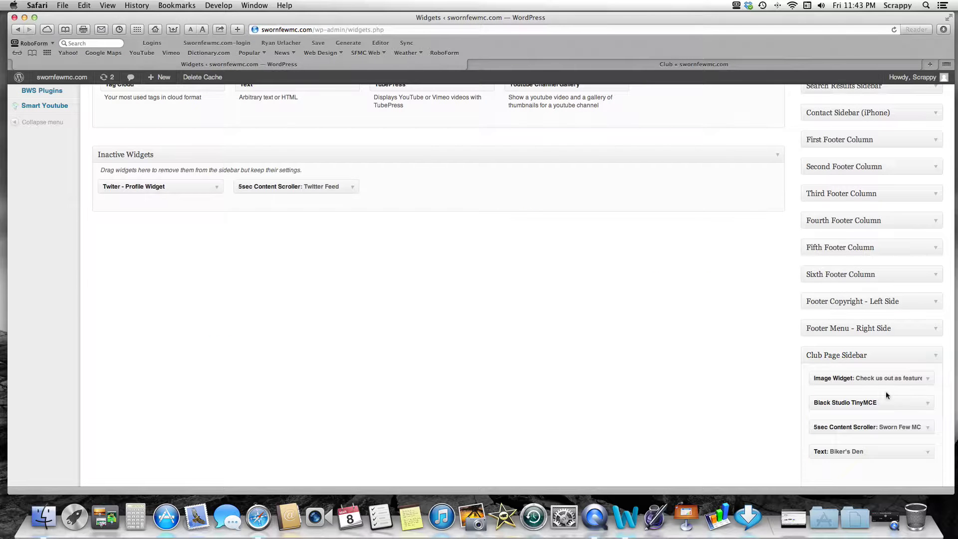
{"action": "scroll", "coordinate": [645, 323], "scroll_direction": "up", "scroll_amount": 2}
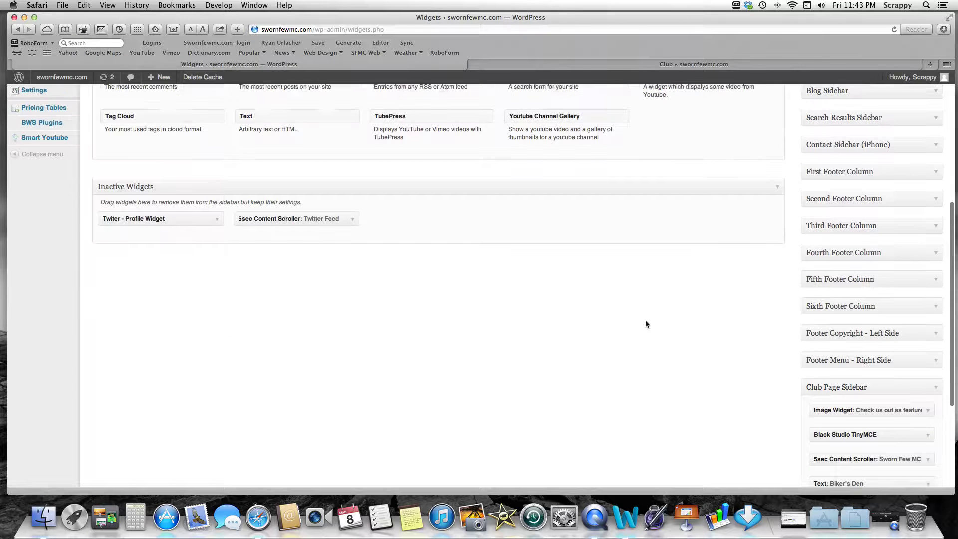
{"action": "scroll", "coordinate": [645, 323], "scroll_direction": "up", "scroll_amount": 1}
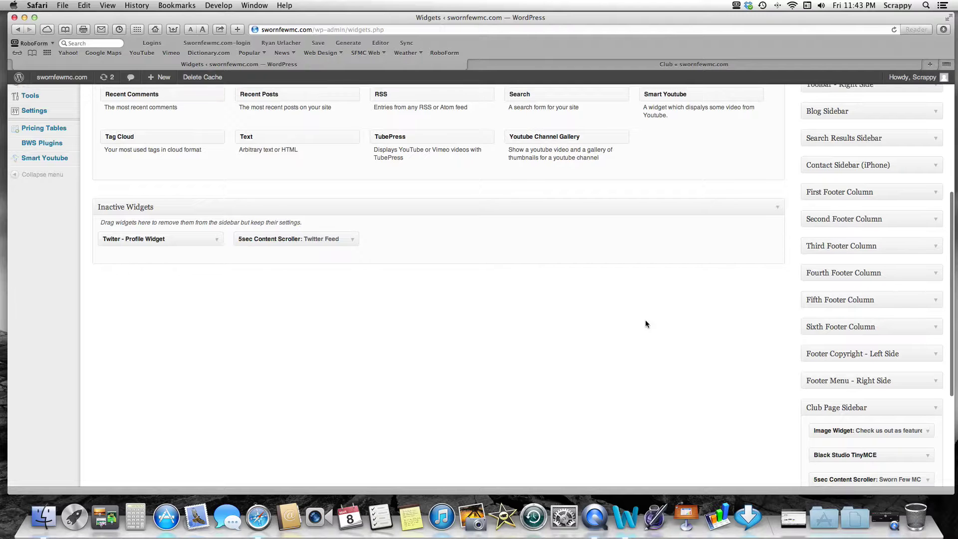
Review the four widgets in the Club Page Sidebar, then bring up the published Club page.
{"action": "left_click_drag", "start_coordinate": [286, 139], "coordinate": [526, 303]}
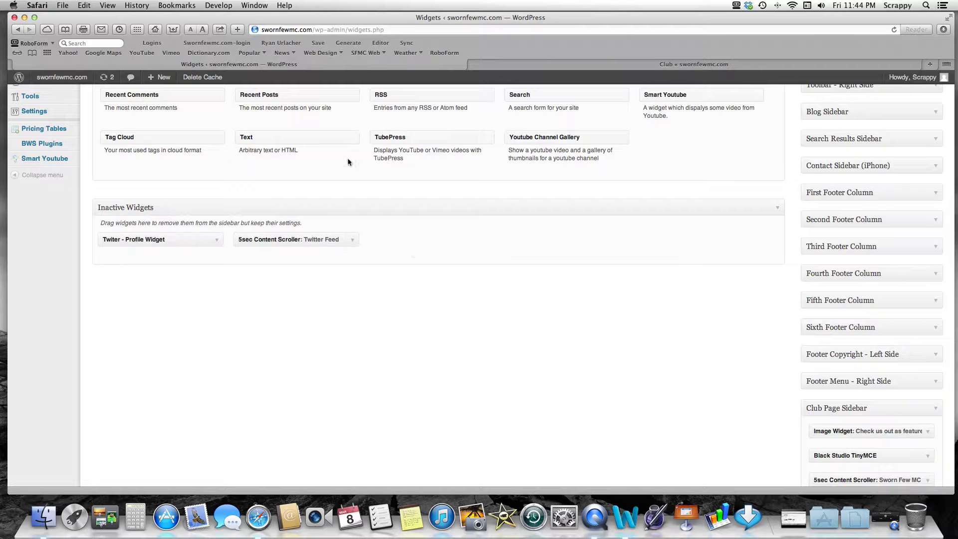
{"action": "mouse_move", "coordinate": [349, 150]}
{"action": "left_mouse_down"}
{"action": "mouse_move", "coordinate": [760, 391]}
{"action": "mouse_move", "coordinate": [766, 430]}
{"action": "mouse_move", "coordinate": [860, 447]}
{"action": "mouse_move", "coordinate": [316, 120]}
{"action": "mouse_move", "coordinate": [344, 142]}
{"action": "left_mouse_up"}
{"action": "scroll", "coordinate": [805, 418], "scroll_direction": "down", "scroll_amount": 3}
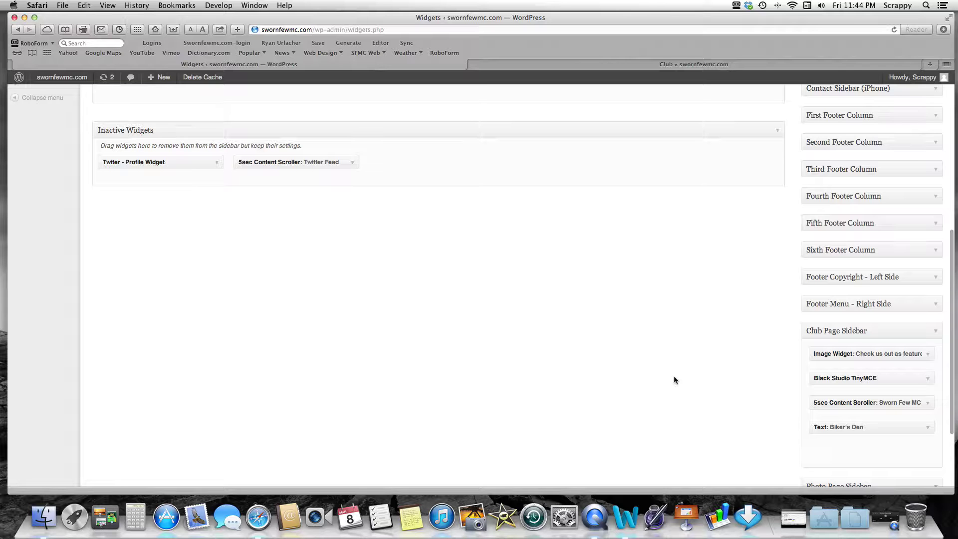
{"action": "scroll", "coordinate": [673, 380], "scroll_direction": "up", "scroll_amount": 2}
{"action": "scroll", "coordinate": [674, 380], "scroll_direction": "up", "scroll_amount": 10}
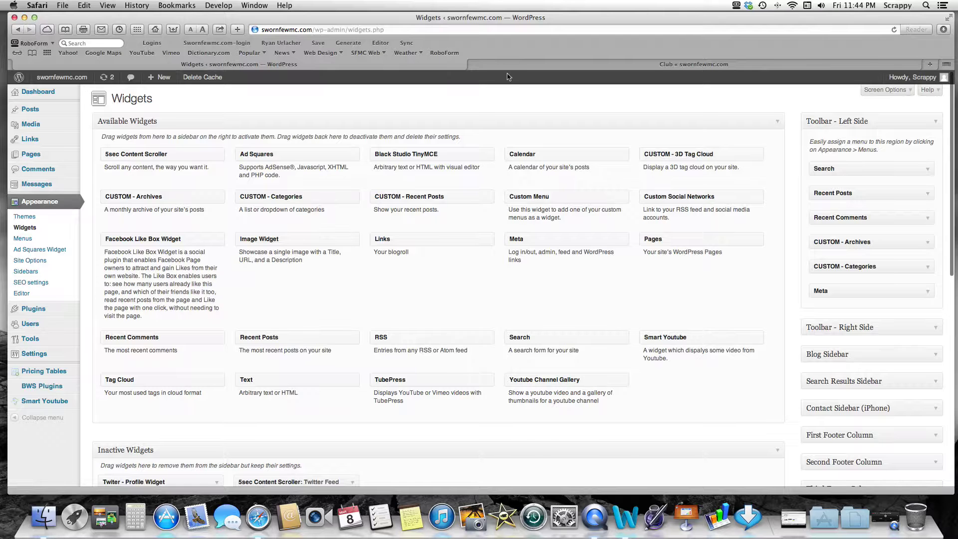
{"action": "left_click", "coordinate": [478, 64]}
Check the Club page sidebar's LEO Biker podcast feature and HostGator ad.
{"action": "scroll", "coordinate": [797, 355], "scroll_direction": "up", "scroll_amount": 5}
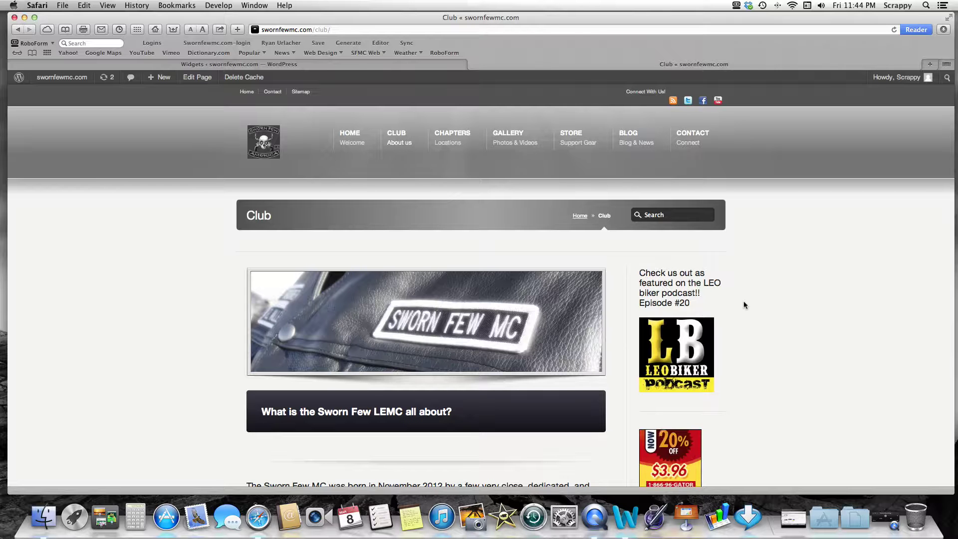
{"action": "scroll", "coordinate": [744, 304], "scroll_direction": "down", "scroll_amount": 2}
{"action": "scroll", "coordinate": [743, 305], "scroll_direction": "up", "scroll_amount": 2}
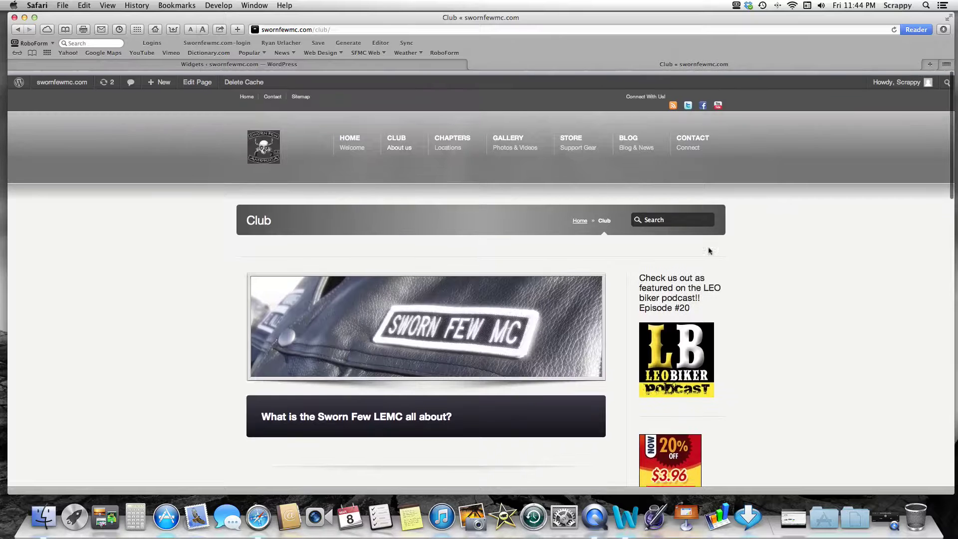
Open the live Blog page, scroll through its posts, and return to the Club page.
{"action": "left_click", "coordinate": [637, 145]}
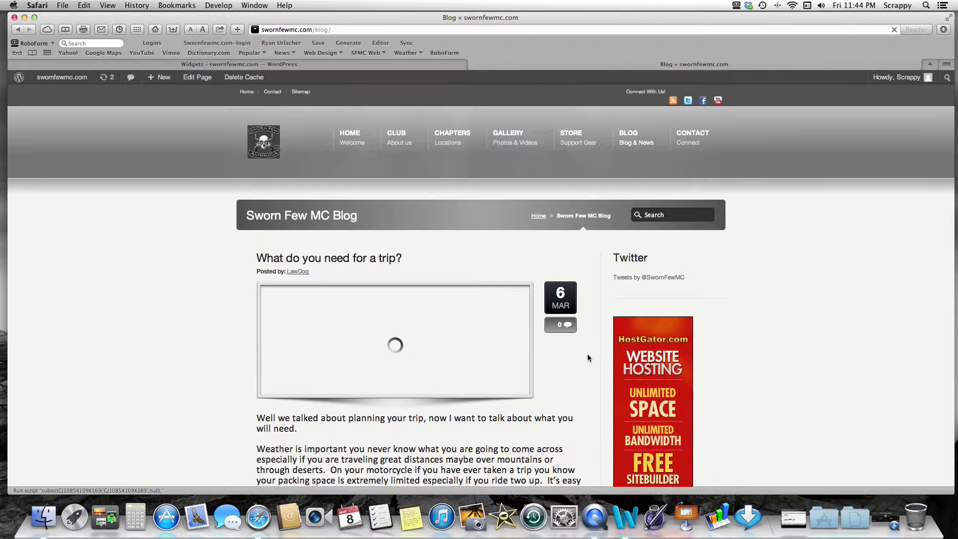
{"action": "scroll", "coordinate": [587, 354], "scroll_direction": "down", "scroll_amount": 4}
{"action": "scroll", "coordinate": [588, 357], "scroll_direction": "down", "scroll_amount": 2}
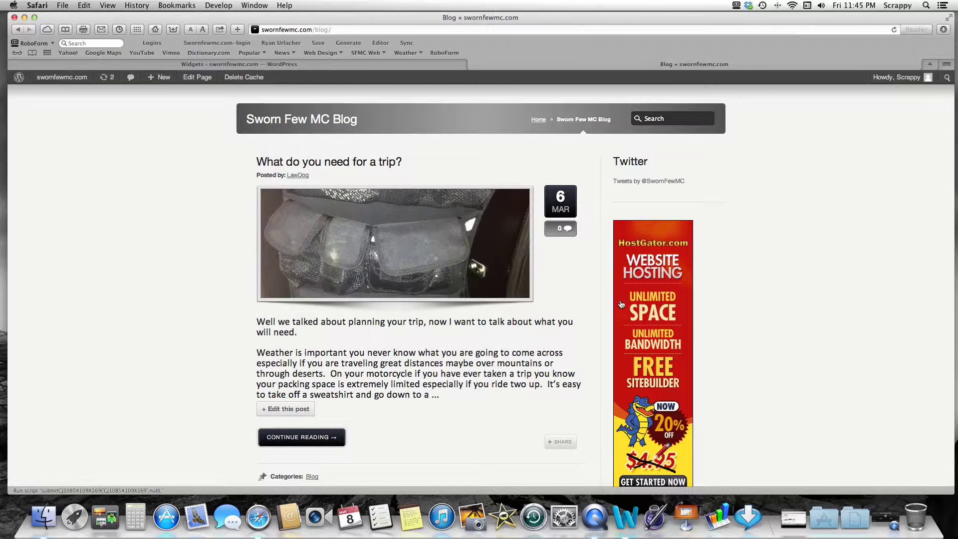
{"action": "scroll", "coordinate": [719, 337], "scroll_direction": "down", "scroll_amount": 5}
{"action": "scroll", "coordinate": [719, 340], "scroll_direction": "down", "scroll_amount": 3}
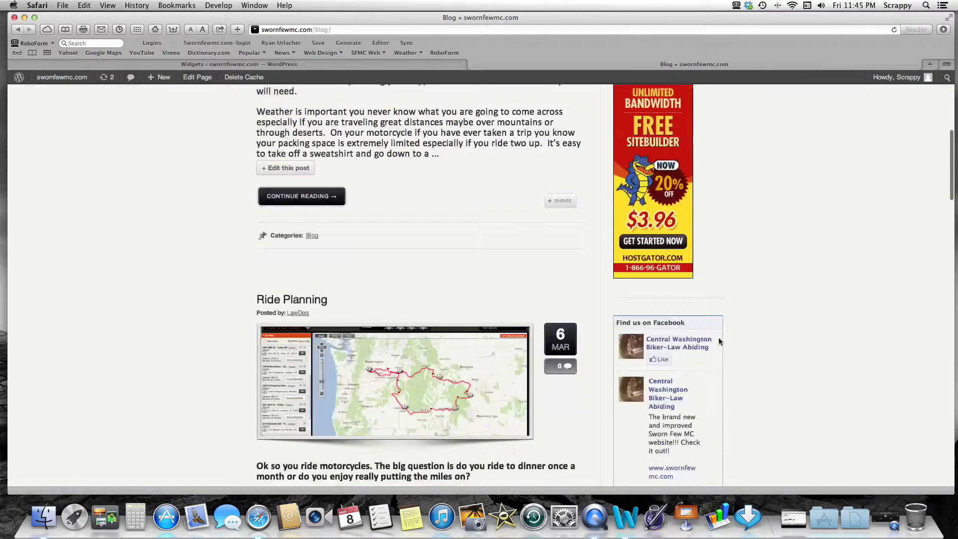
{"action": "scroll", "coordinate": [753, 299], "scroll_direction": "down", "scroll_amount": 5}
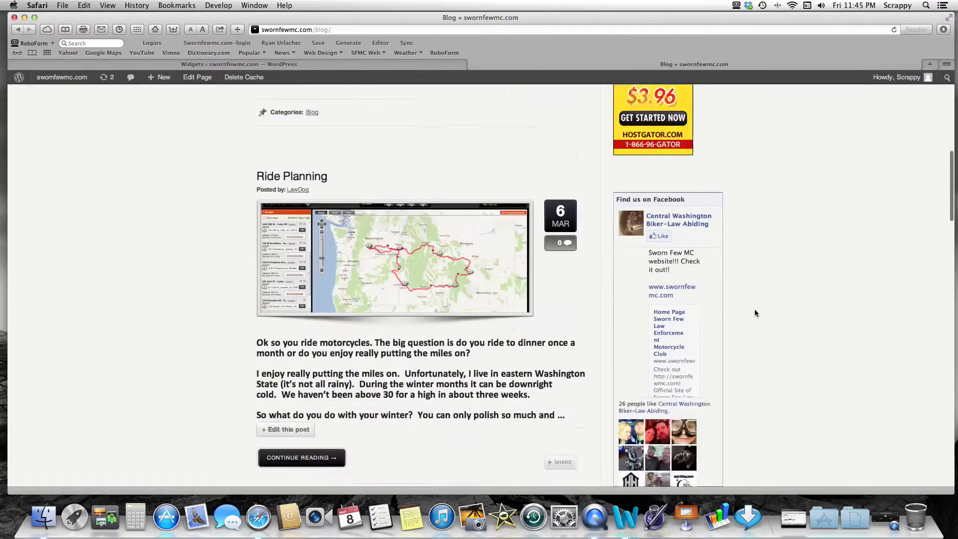
{"action": "scroll", "coordinate": [786, 407], "scroll_direction": "down", "scroll_amount": 8}
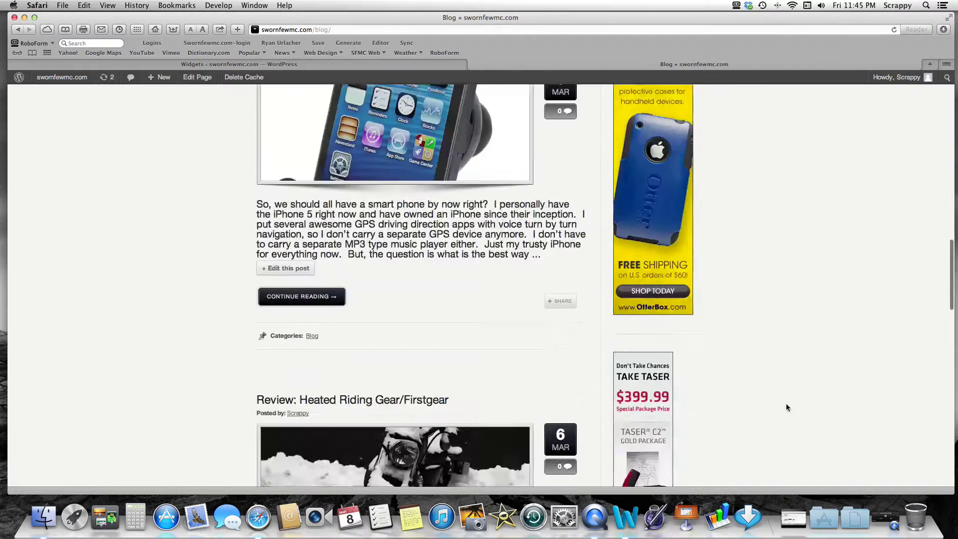
{"action": "scroll", "coordinate": [785, 403], "scroll_direction": "up", "scroll_amount": 20}
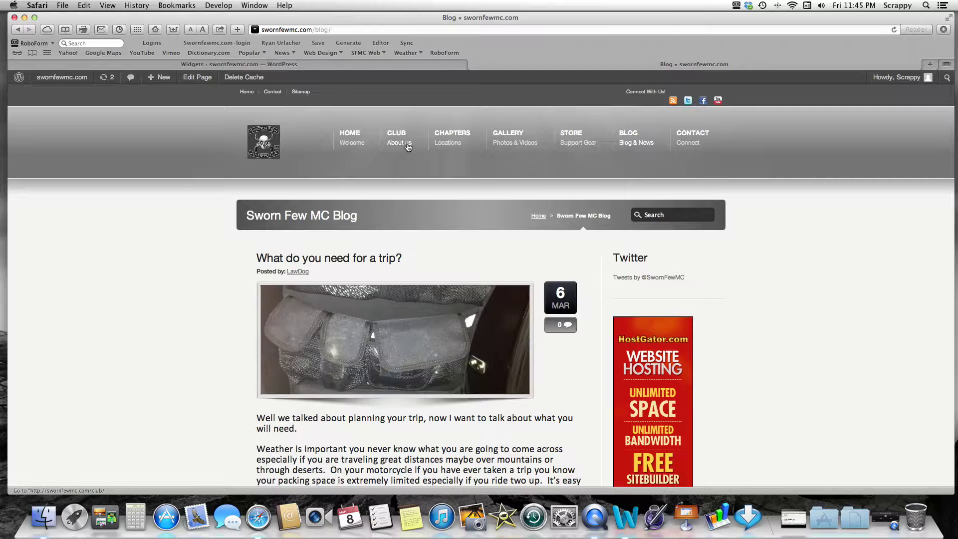
{"action": "left_click", "coordinate": [408, 146]}
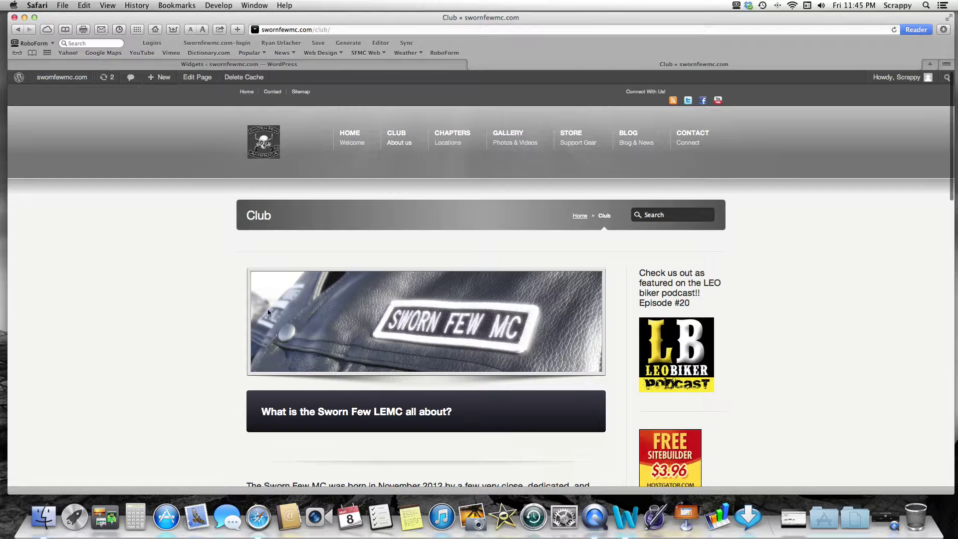
Scroll up and down the live Club page once more.
{"action": "scroll", "coordinate": [268, 313], "scroll_direction": "down", "scroll_amount": 5}
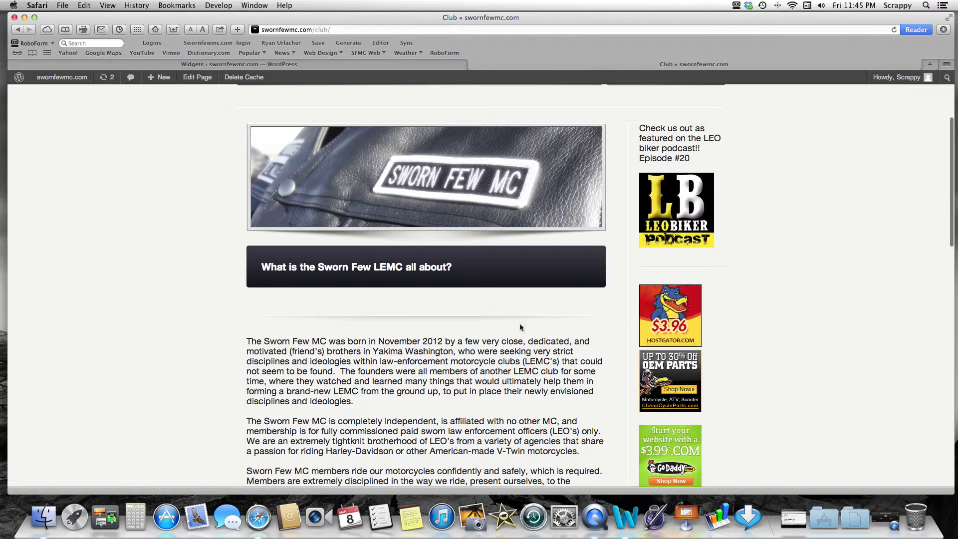
{"action": "scroll", "coordinate": [561, 409], "scroll_direction": "up", "scroll_amount": 5}
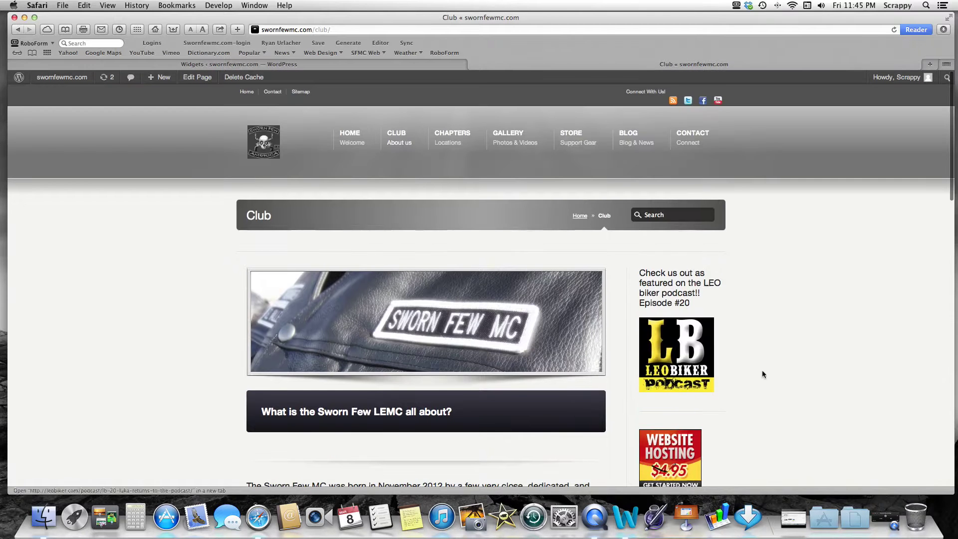
{"action": "scroll", "coordinate": [761, 370], "scroll_direction": "down", "scroll_amount": 6}
{"action": "scroll", "coordinate": [761, 370], "scroll_direction": "up", "scroll_amount": 6}
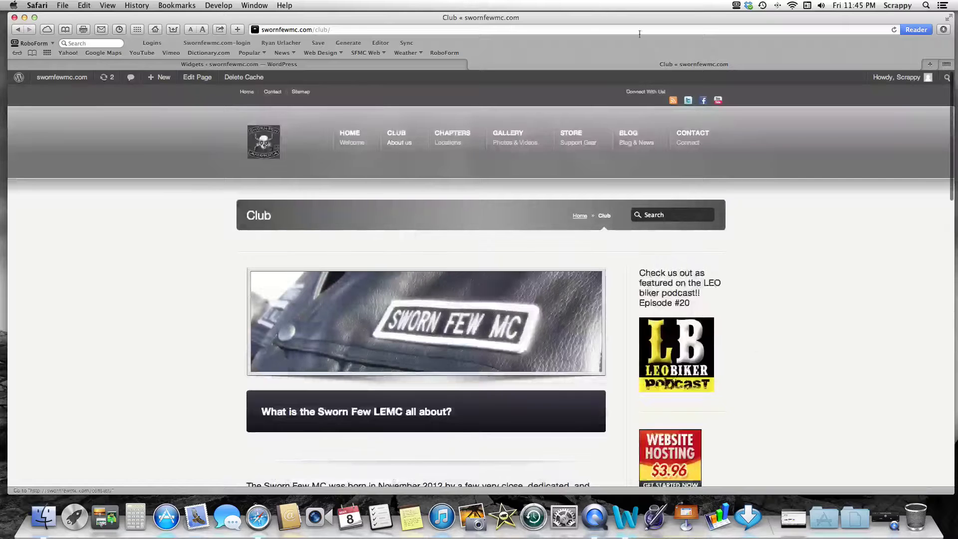
Reopen the live Blog page and review its Twitter, HostGator ad and Facebook sidebar widgets.
{"action": "left_click", "coordinate": [628, 144]}
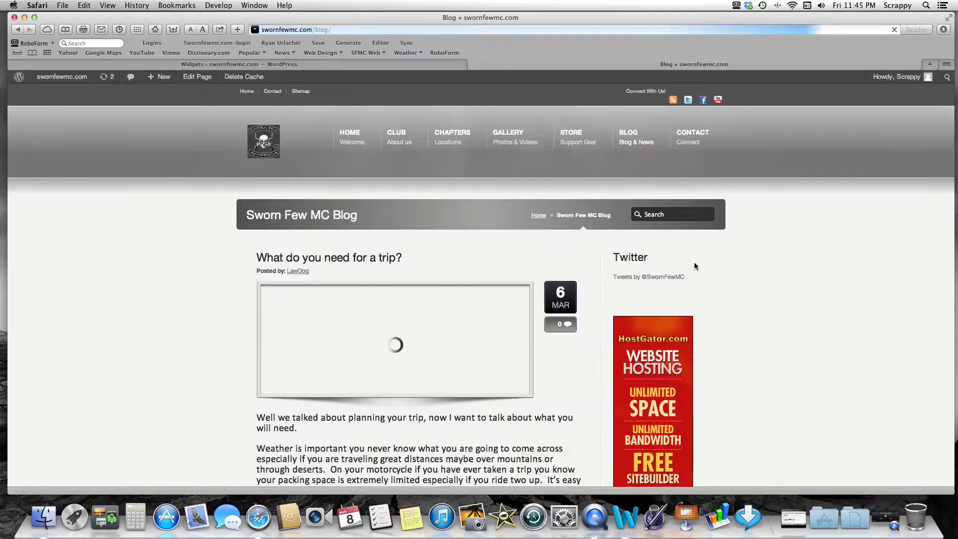
{"action": "scroll", "coordinate": [696, 266], "scroll_direction": "down", "scroll_amount": 12}
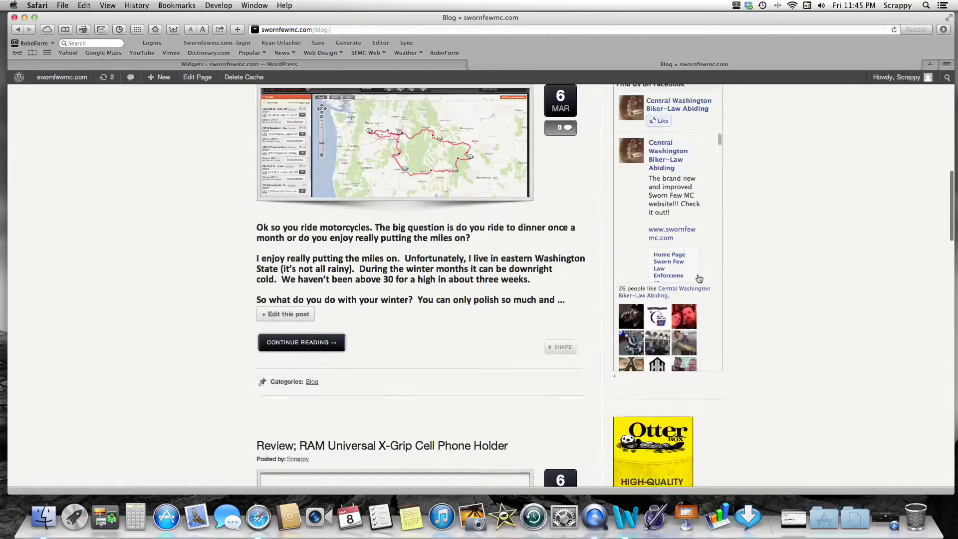
{"action": "scroll", "coordinate": [699, 279], "scroll_direction": "up", "scroll_amount": 3}
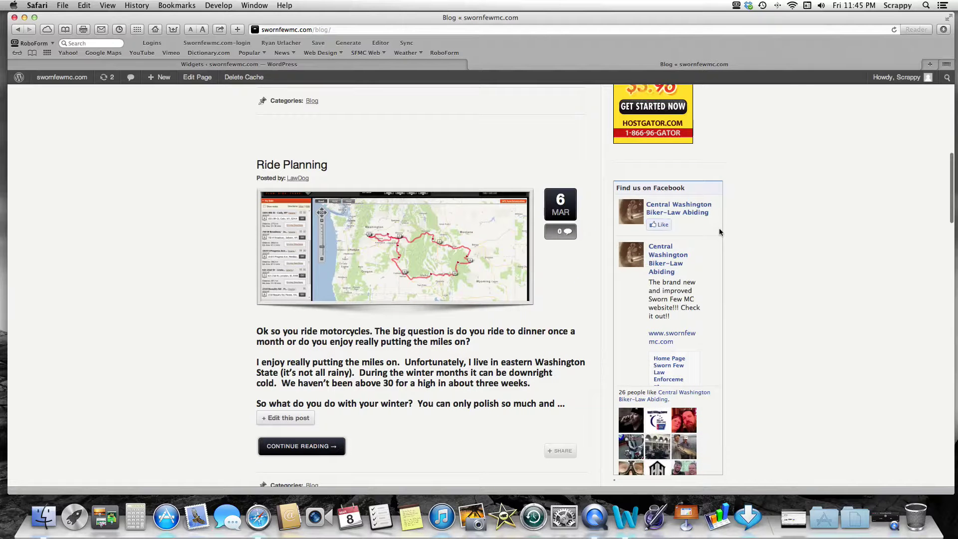
{"action": "scroll", "coordinate": [495, 107], "scroll_direction": "up", "scroll_amount": 10}
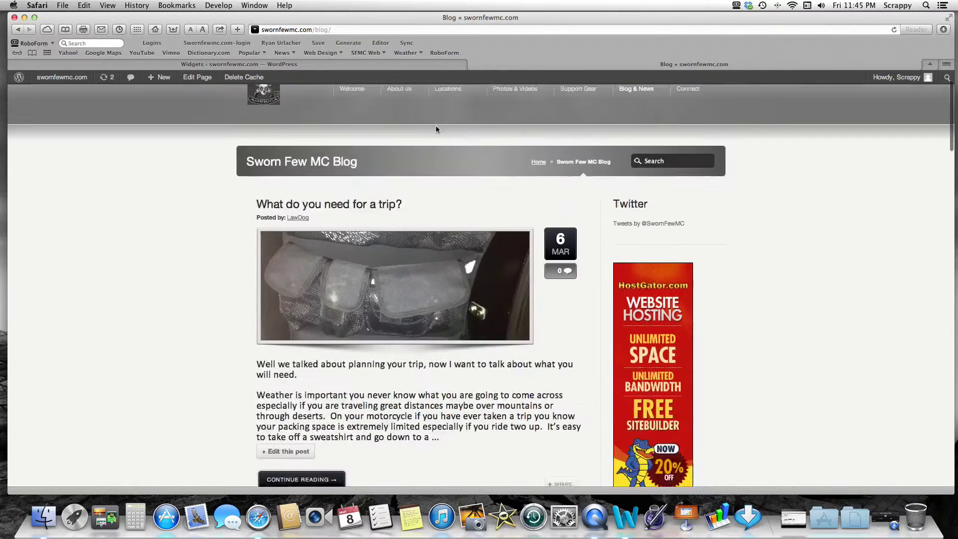
{"action": "scroll", "coordinate": [436, 128], "scroll_direction": "up", "scroll_amount": 2}
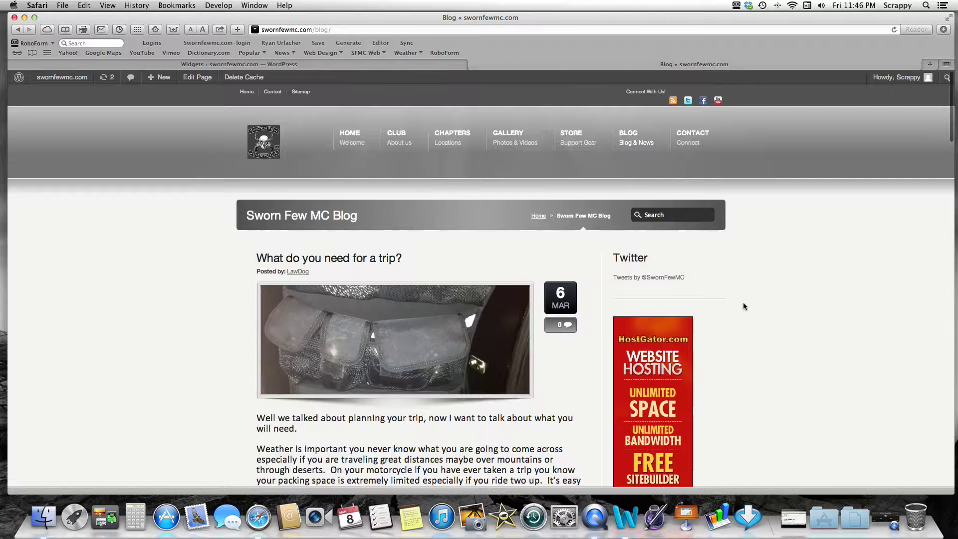
{"action": "scroll", "coordinate": [740, 301], "scroll_direction": "down", "scroll_amount": 6}
{"action": "scroll", "coordinate": [738, 318], "scroll_direction": "down", "scroll_amount": 6}
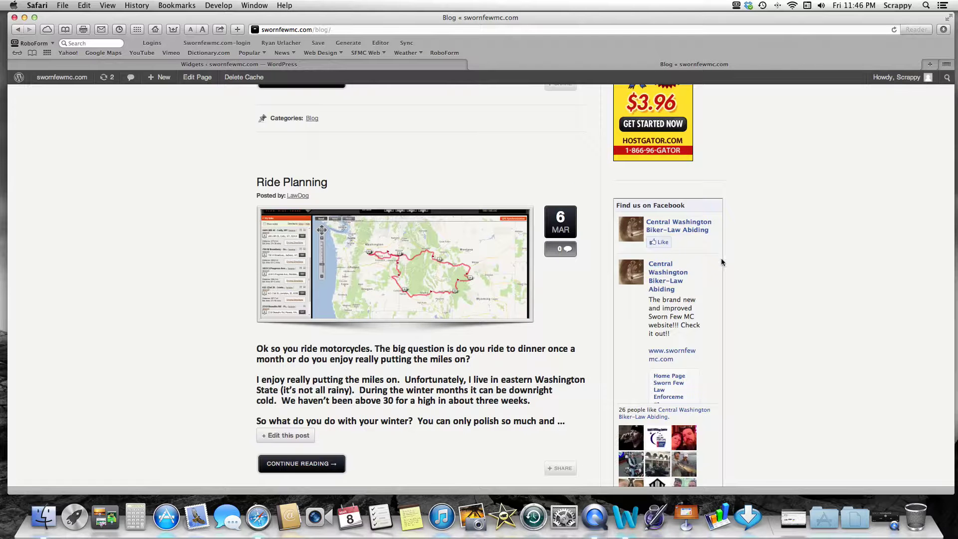
{"action": "scroll", "coordinate": [749, 281], "scroll_direction": "up", "scroll_amount": 12}
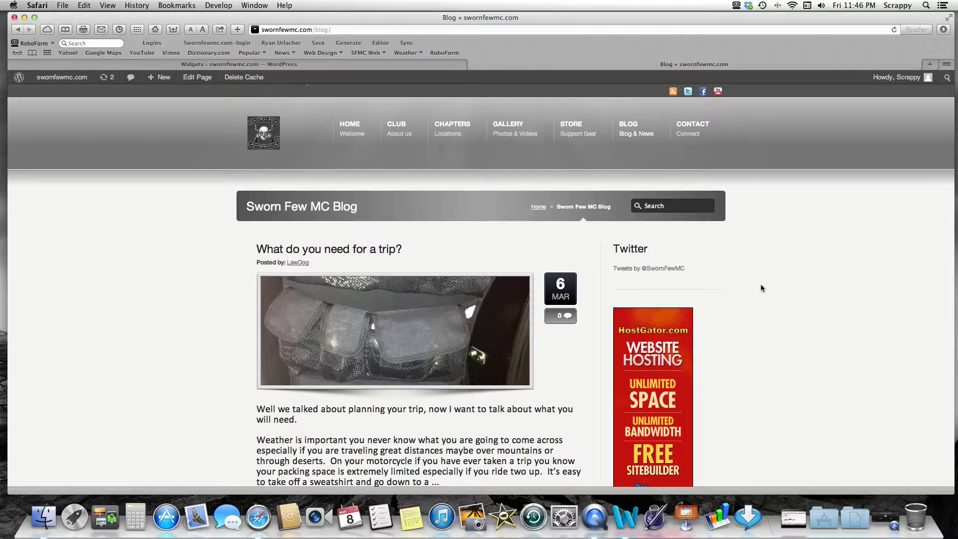
Scroll through the live Club page's content and custom sidebar, then go back to the Widgets tab.
{"action": "left_click", "coordinate": [407, 130]}
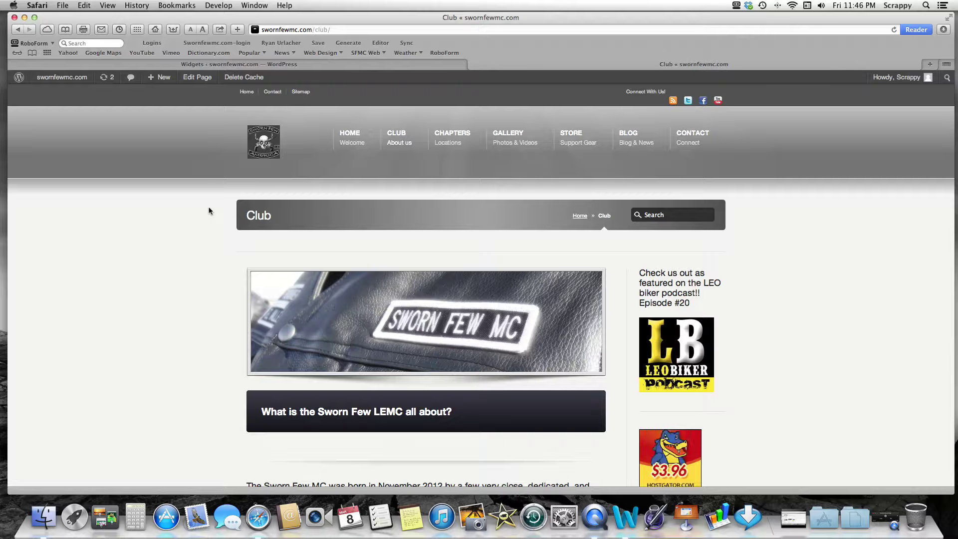
{"action": "scroll", "coordinate": [700, 408], "scroll_direction": "down", "scroll_amount": 3}
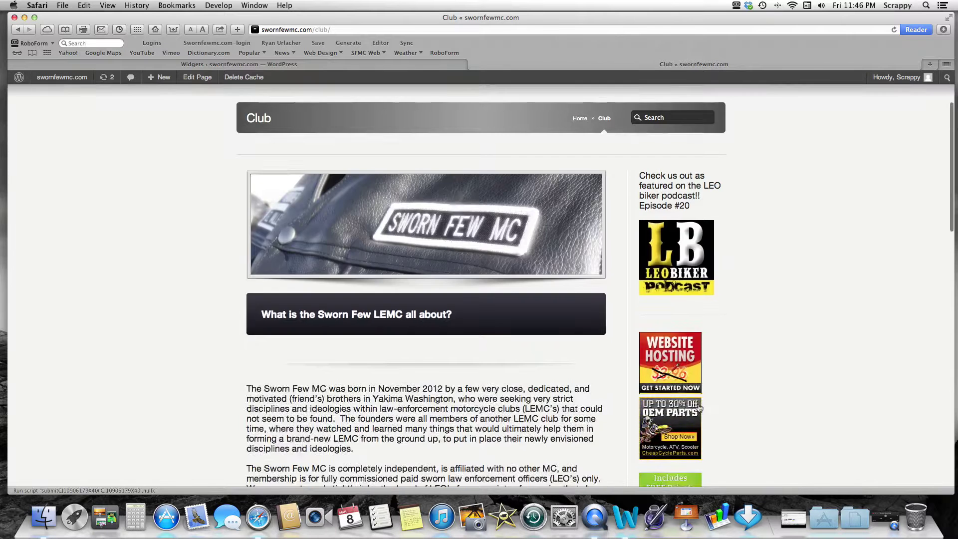
{"action": "scroll", "coordinate": [700, 408], "scroll_direction": "down", "scroll_amount": 6}
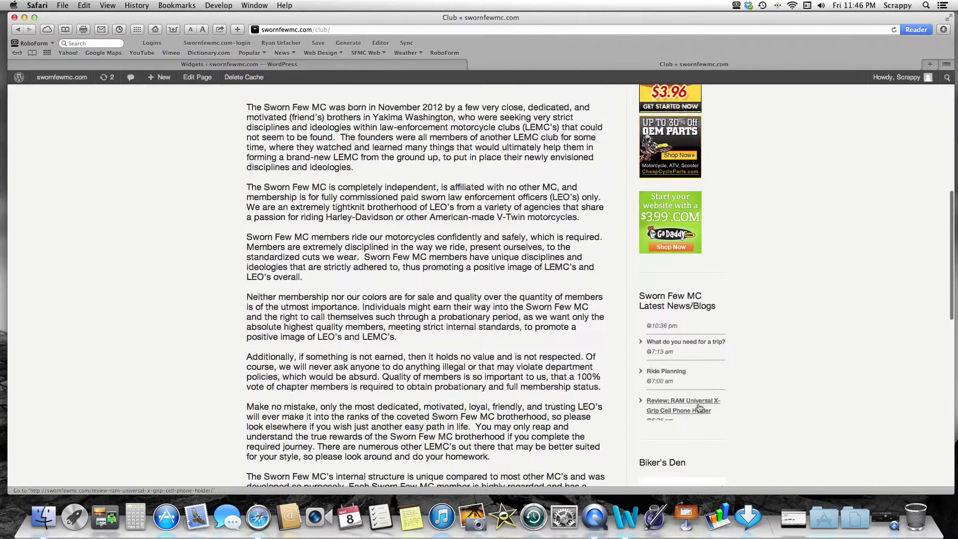
{"action": "scroll", "coordinate": [698, 407], "scroll_direction": "down", "scroll_amount": 2}
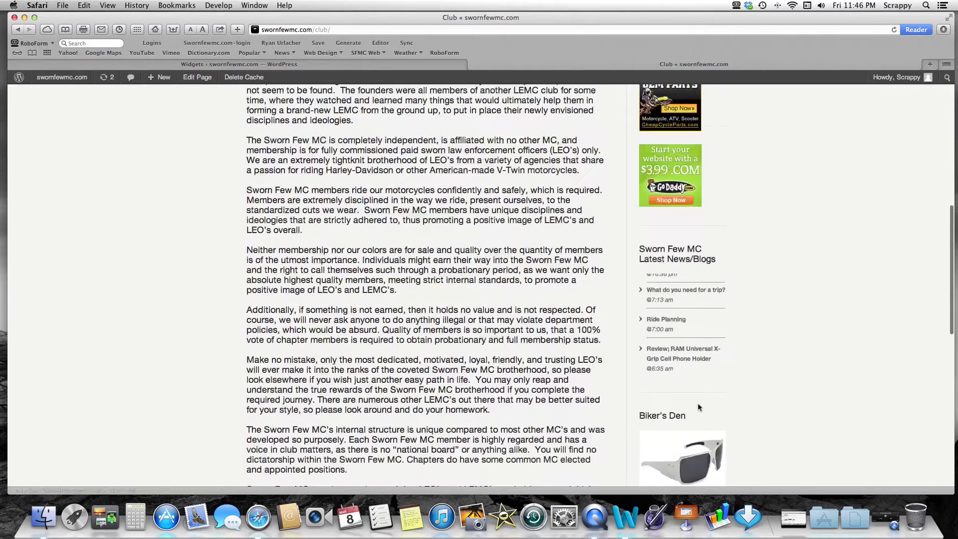
{"action": "scroll", "coordinate": [699, 407], "scroll_direction": "down", "scroll_amount": 2}
{"action": "scroll", "coordinate": [667, 348], "scroll_direction": "up", "scroll_amount": 10}
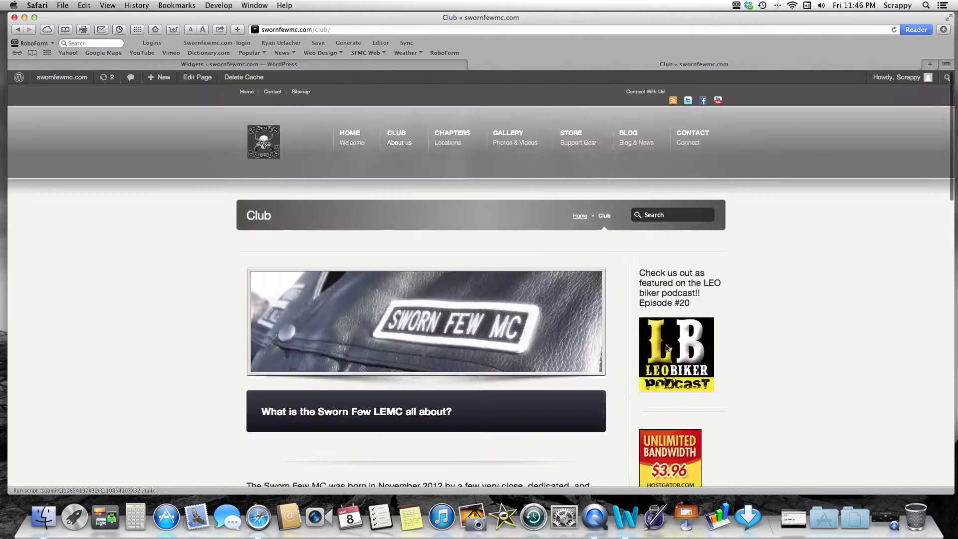
{"action": "left_click", "coordinate": [299, 64]}
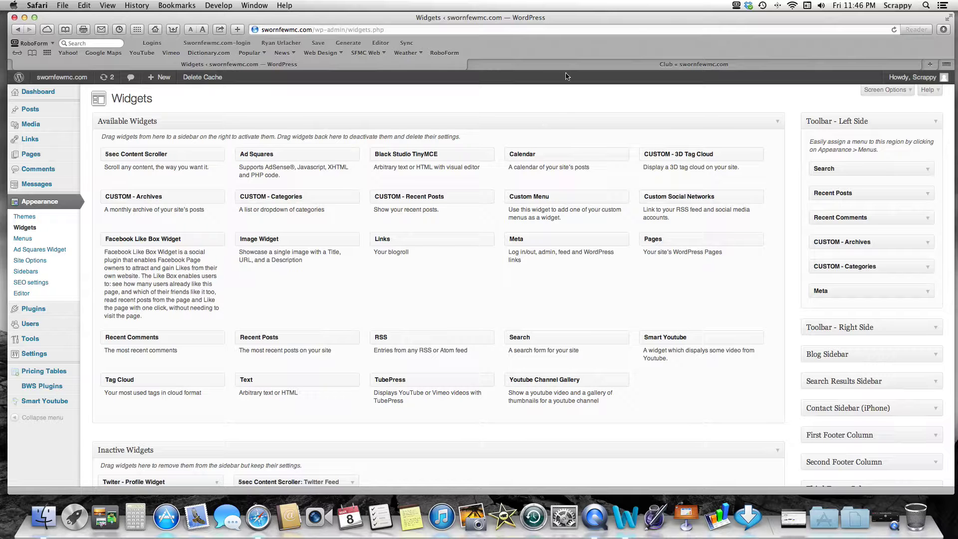
Open the Blog page in the page editor from the Pages list.
{"action": "left_click", "coordinate": [45, 156]}
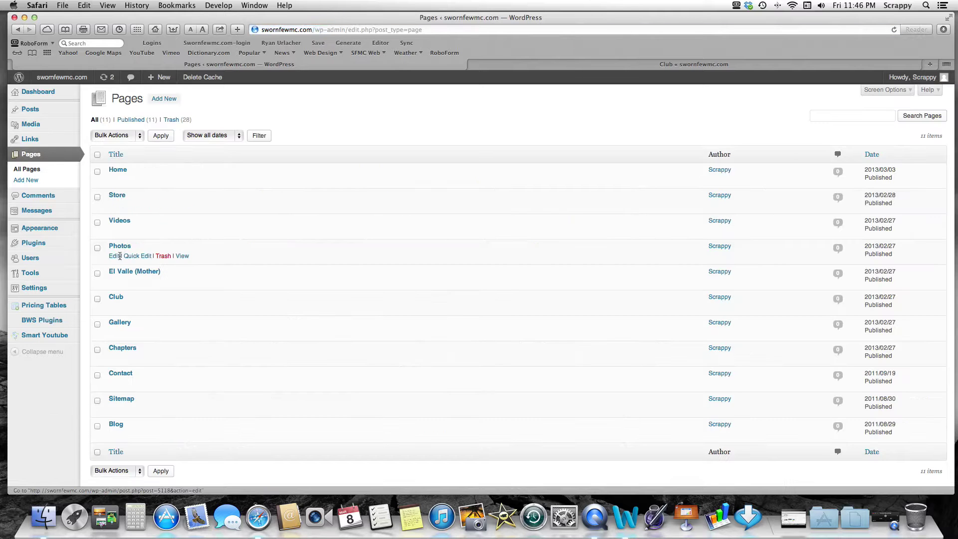
{"action": "mouse_move", "coordinate": [115, 309]}
{"action": "mouse_move", "coordinate": [111, 437]}
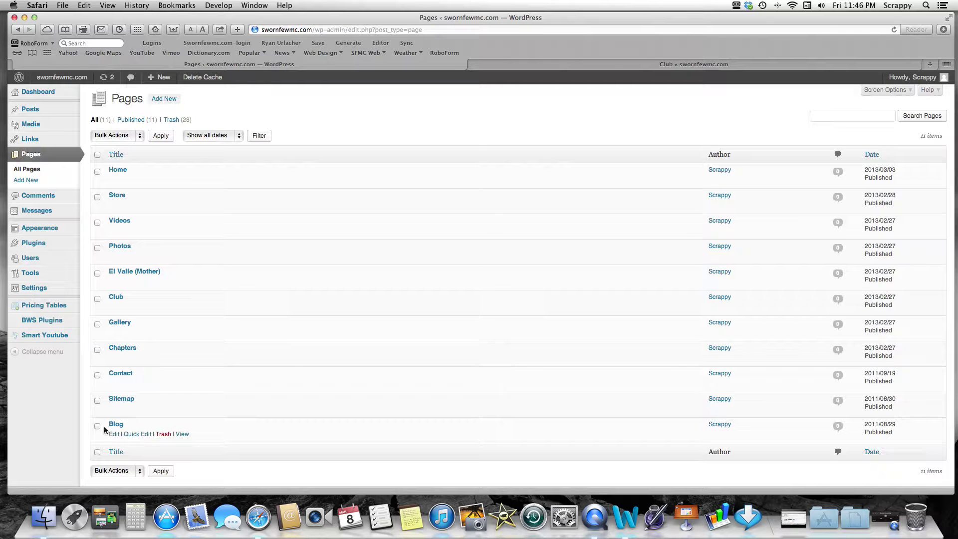
{"action": "left_click", "coordinate": [112, 434]}
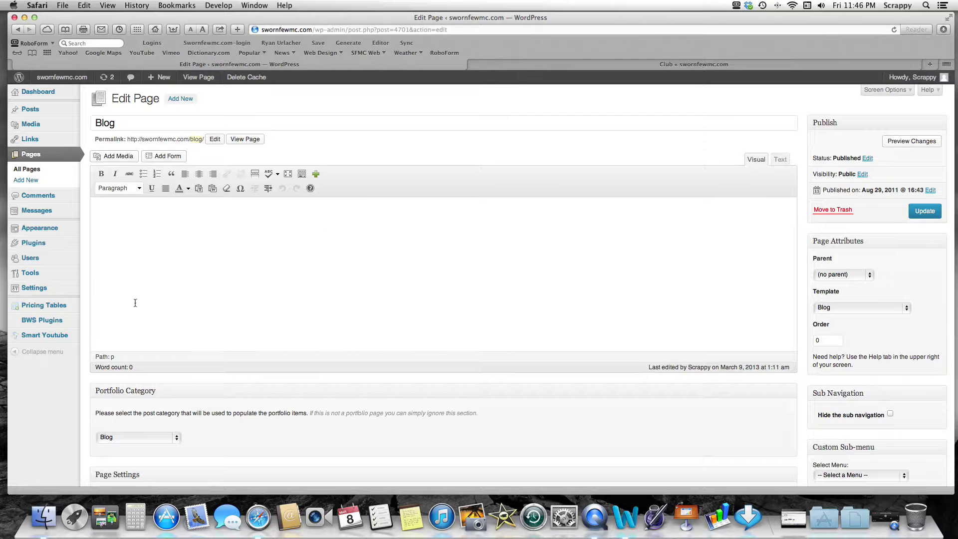
Load the live Blog page from the Club tab, then switch back to the Blog page editor.
{"action": "left_click", "coordinate": [548, 64]}
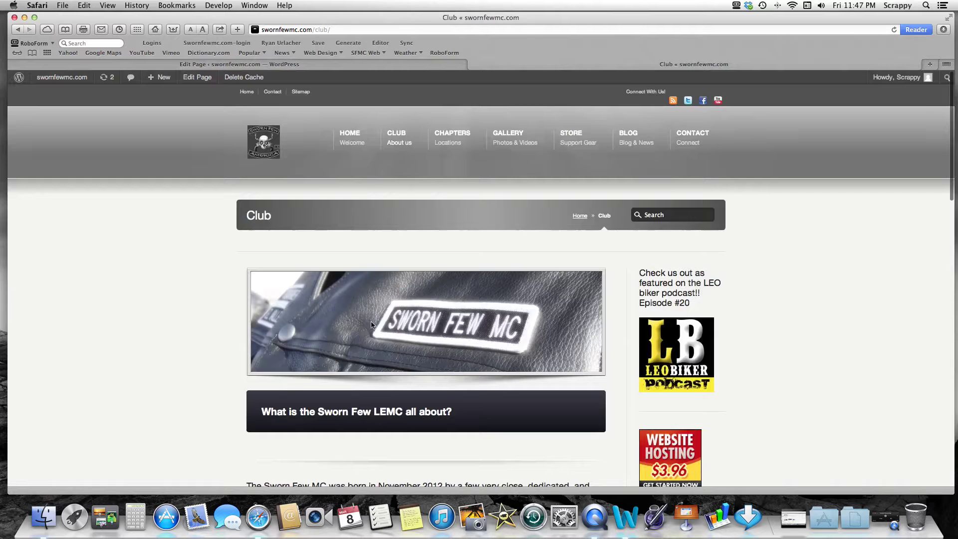
{"action": "scroll", "coordinate": [373, 325], "scroll_direction": "down", "scroll_amount": 5}
{"action": "scroll", "coordinate": [372, 342], "scroll_direction": "up", "scroll_amount": 5}
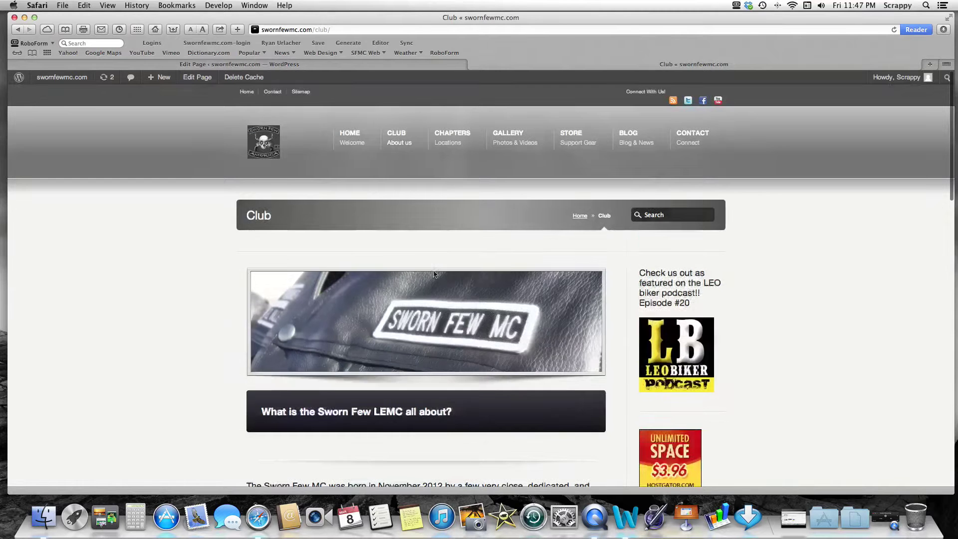
{"action": "left_click", "coordinate": [624, 135]}
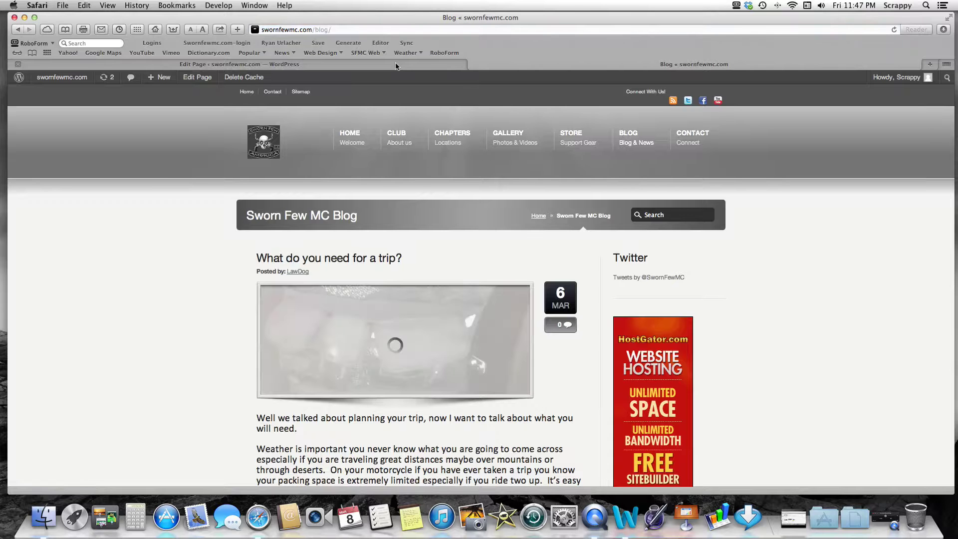
{"action": "left_click", "coordinate": [396, 66]}
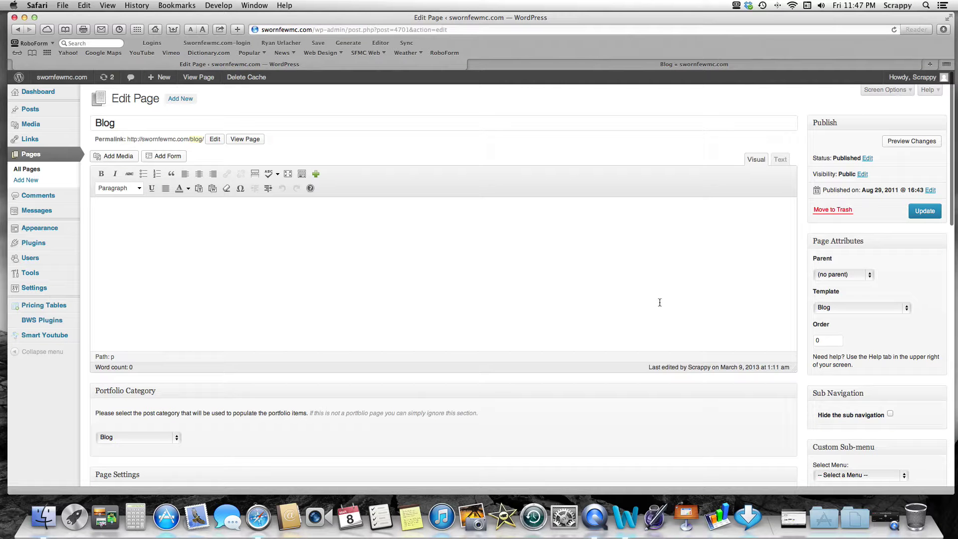
Keep the Blog page's template as Blog and its sidebar as Blog Sidebar, then view the live page.
{"action": "left_click", "coordinate": [906, 308]}
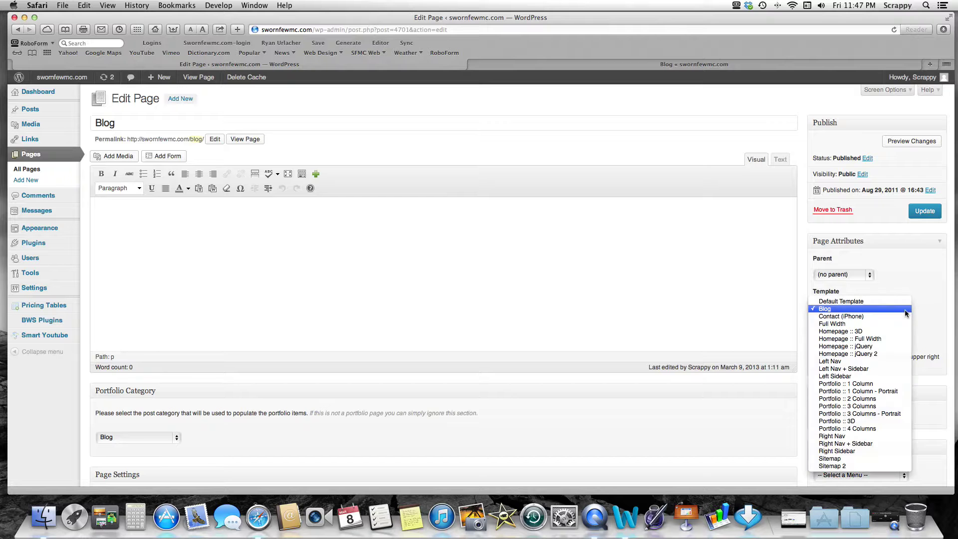
{"action": "left_click", "coordinate": [903, 309]}
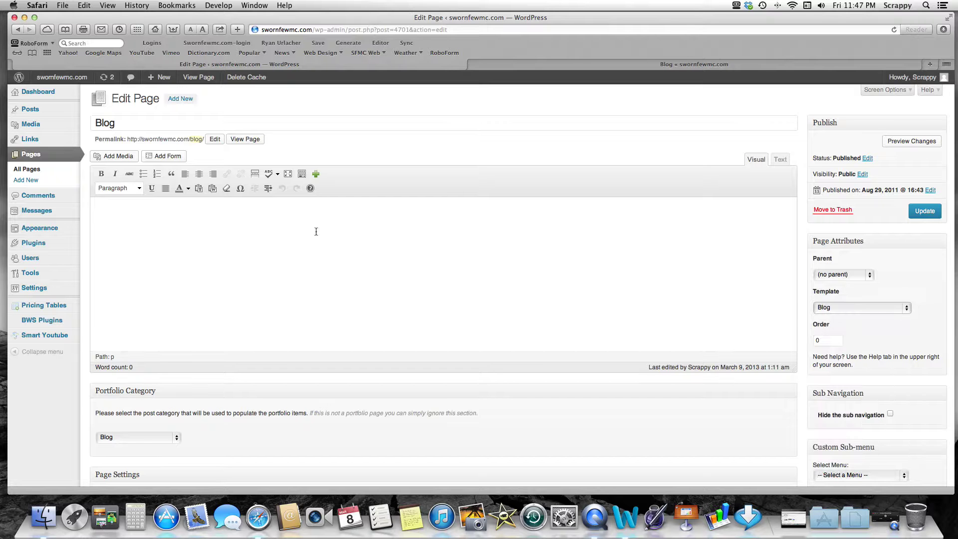
{"action": "scroll", "coordinate": [298, 275], "scroll_direction": "down", "scroll_amount": 5}
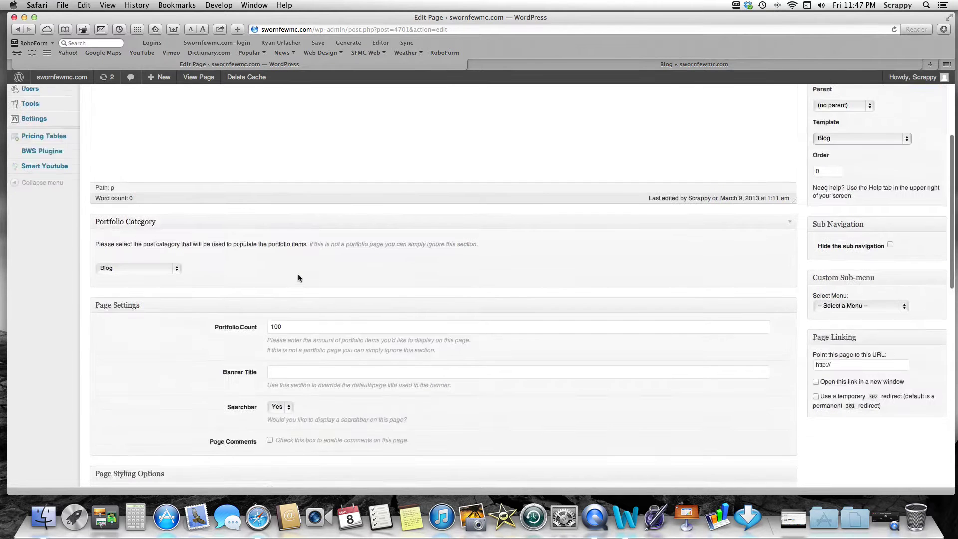
{"action": "scroll", "coordinate": [298, 275], "scroll_direction": "down", "scroll_amount": 6}
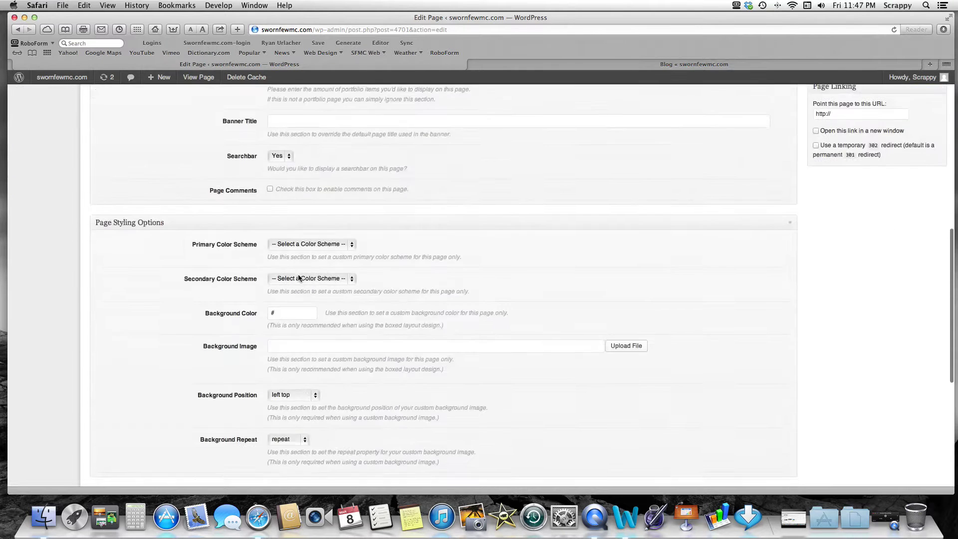
{"action": "scroll", "coordinate": [298, 278], "scroll_direction": "down", "scroll_amount": 1}
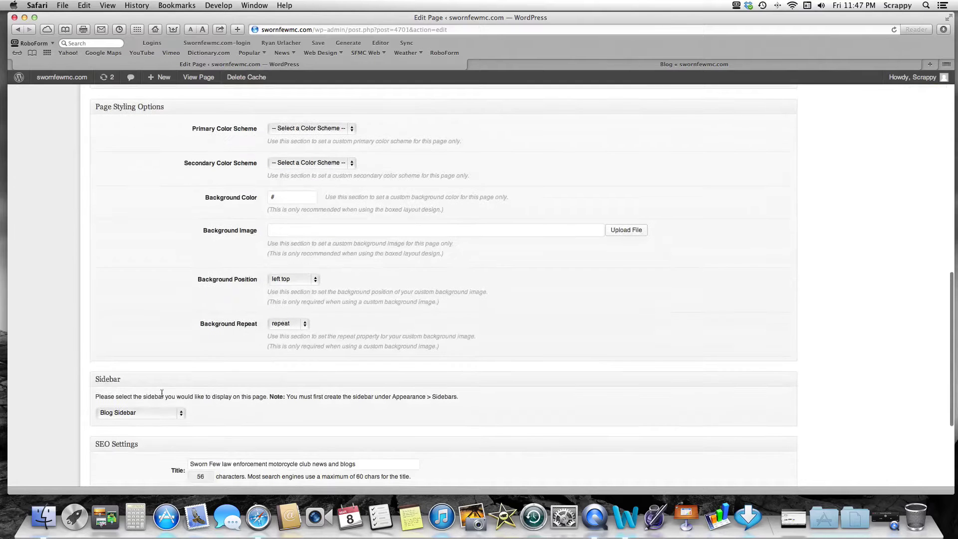
{"action": "left_click", "coordinate": [182, 413]}
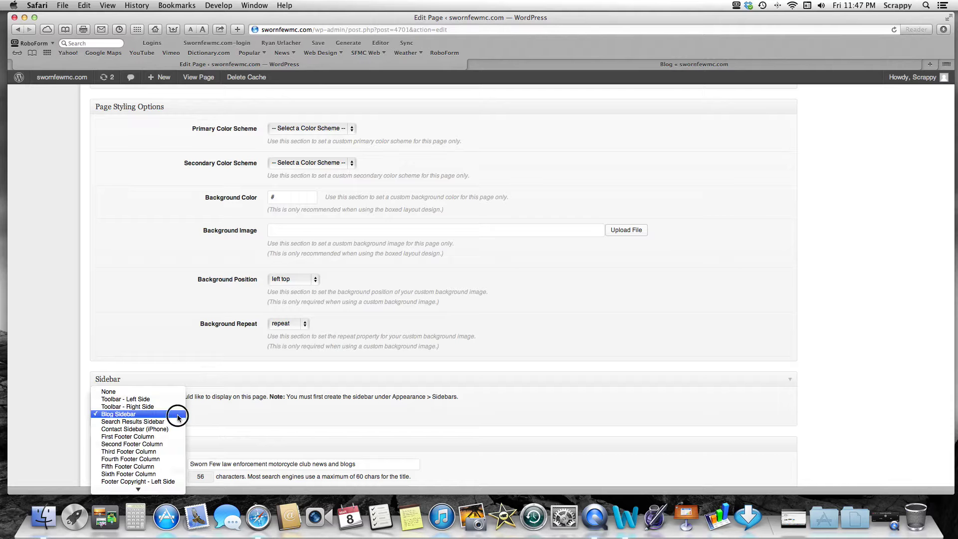
{"action": "left_click", "coordinate": [177, 414]}
{"action": "scroll", "coordinate": [198, 401], "scroll_direction": "up", "scroll_amount": 10}
{"action": "scroll", "coordinate": [199, 401], "scroll_direction": "up", "scroll_amount": 8}
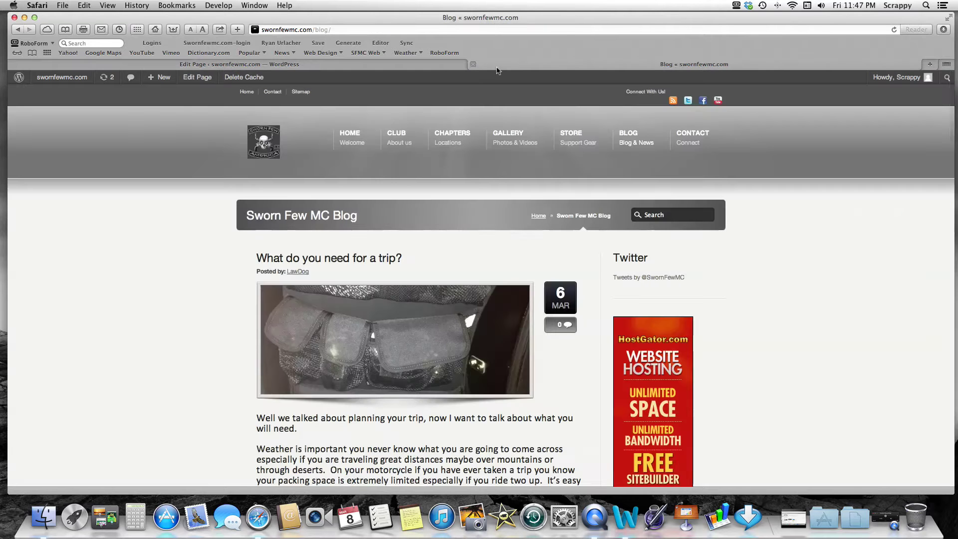
{"action": "left_click", "coordinate": [473, 65]}
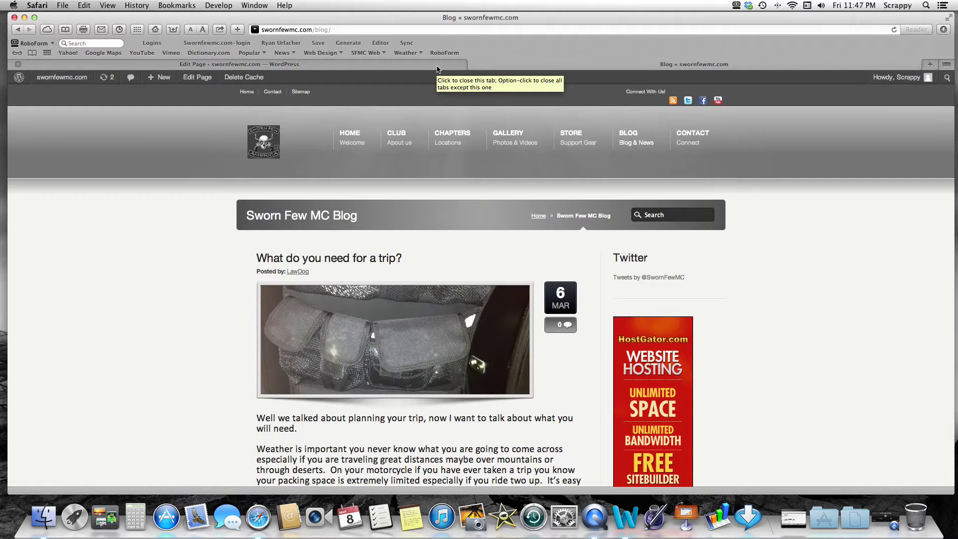
Bring the QuickTime Player screen recording to the front over the live Blog page.
{"action": "left_click", "coordinate": [886, 523]}
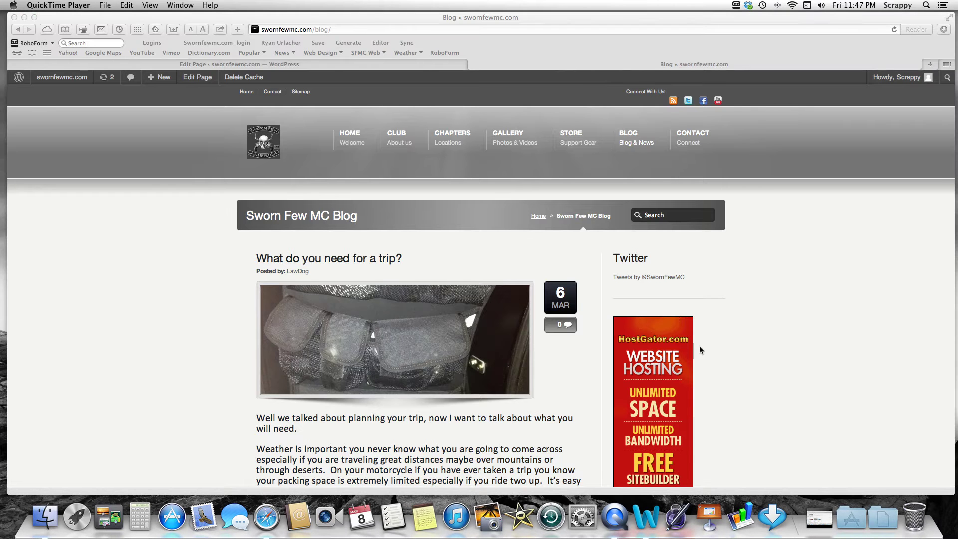